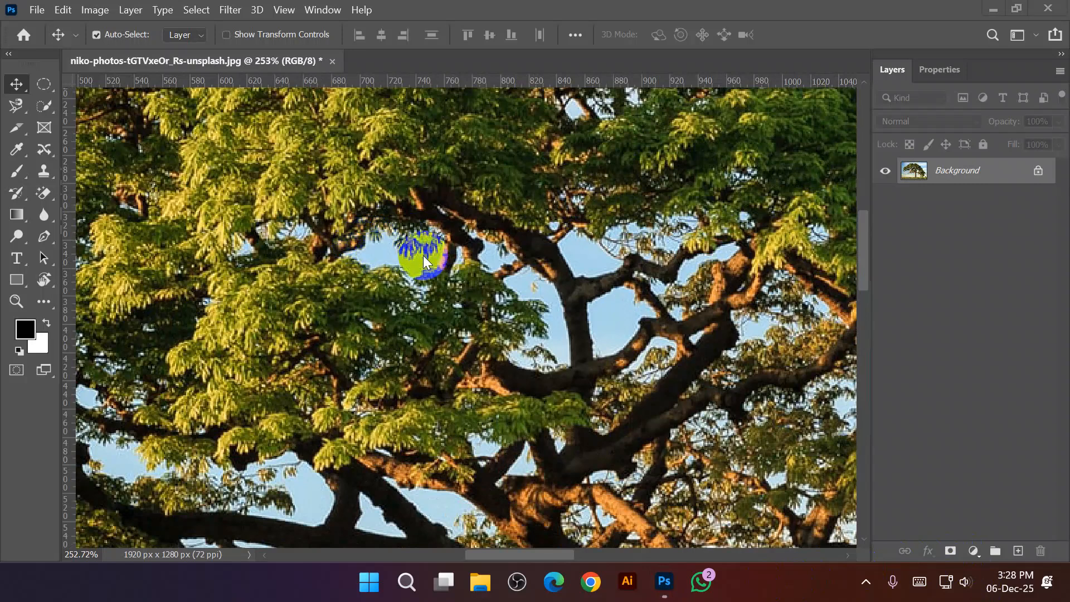
# - Display the Channels panel and dock it in the same group as Layers and Properties
pyautogui.scroll(-10, 485, 306)
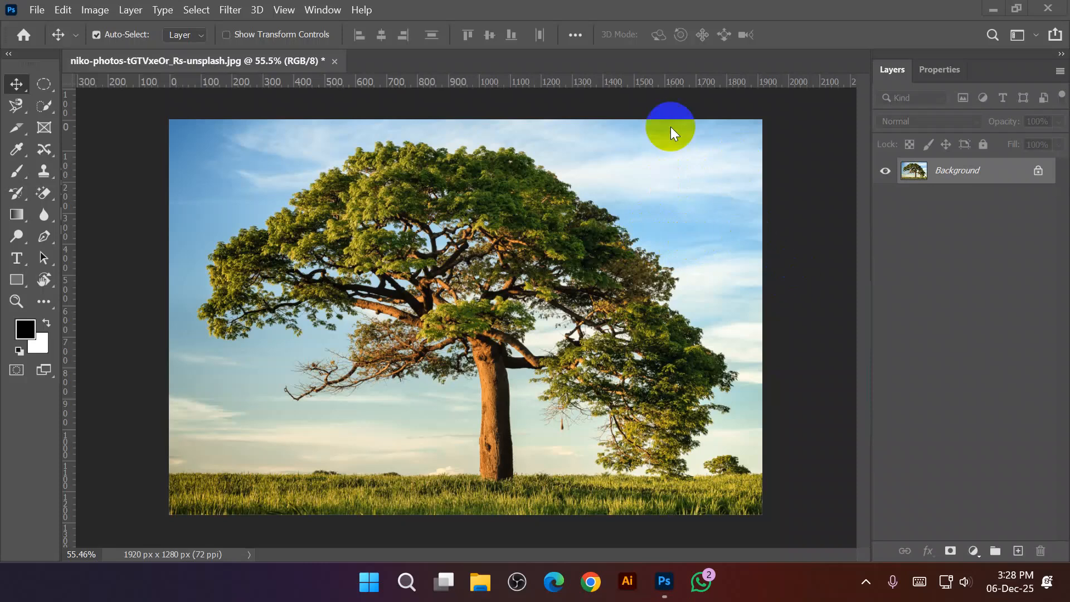
pyautogui.click(320, 11)
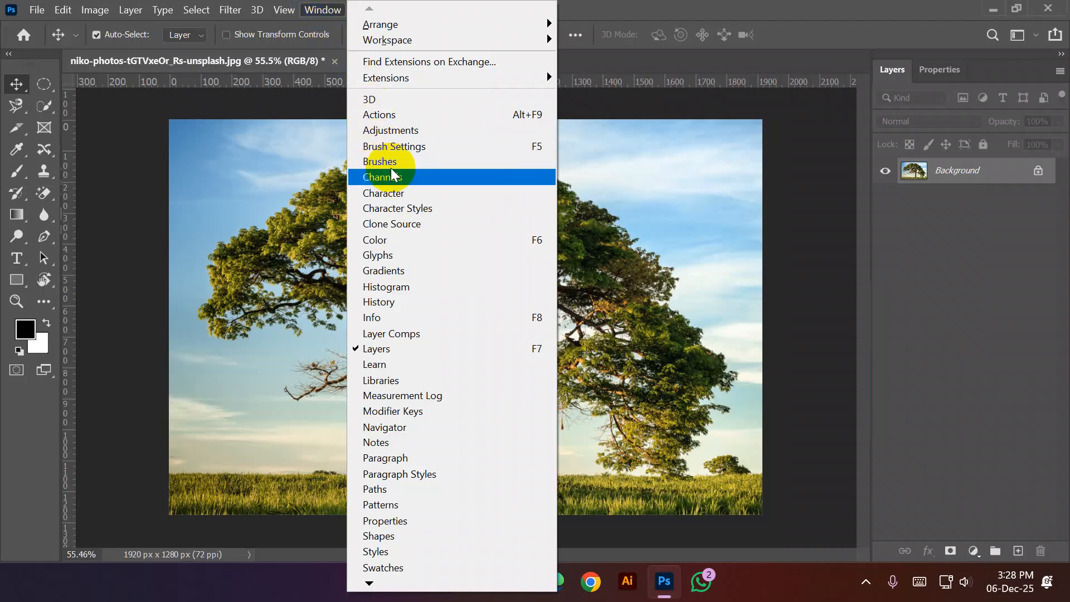
pyautogui.click(406, 181)
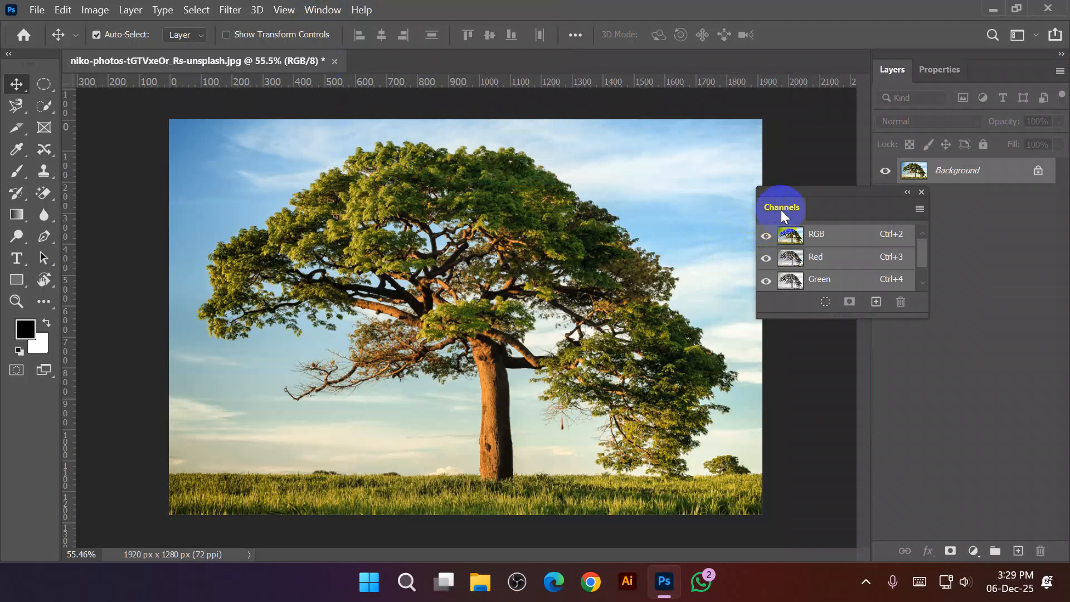
pyautogui.moveTo(781, 208); pyautogui.dragTo(970, 71)
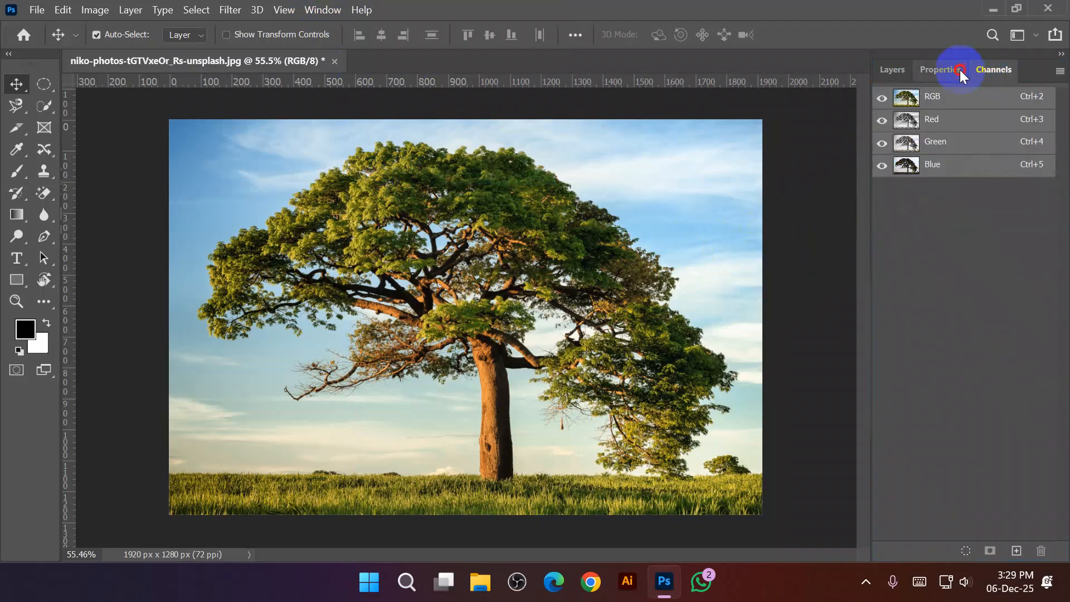
pyautogui.click(942, 70)
pyautogui.click(898, 71)
pyautogui.click(940, 70)
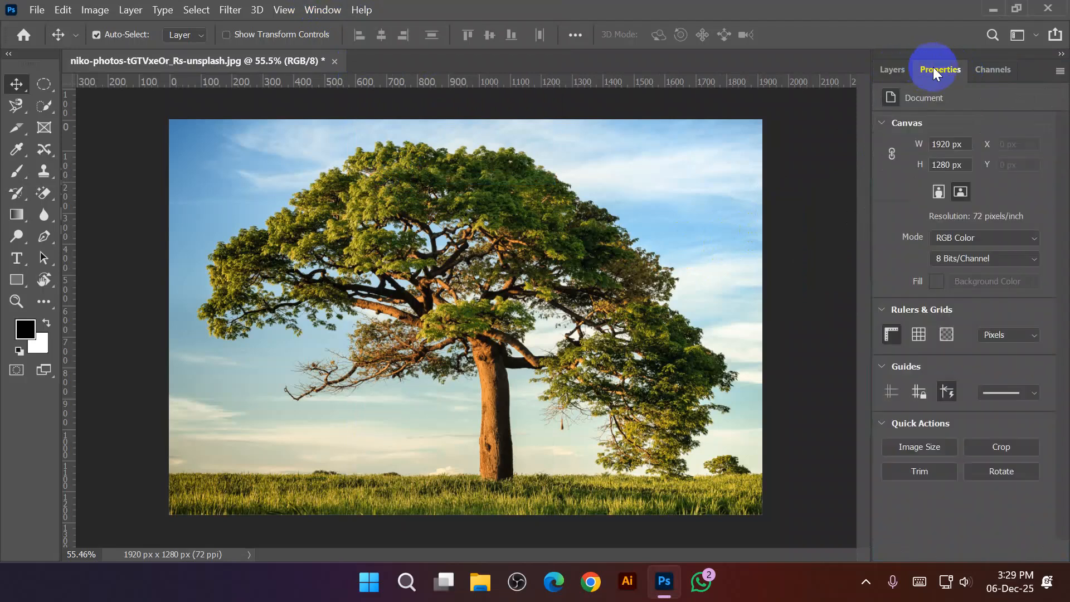
pyautogui.click(979, 68)
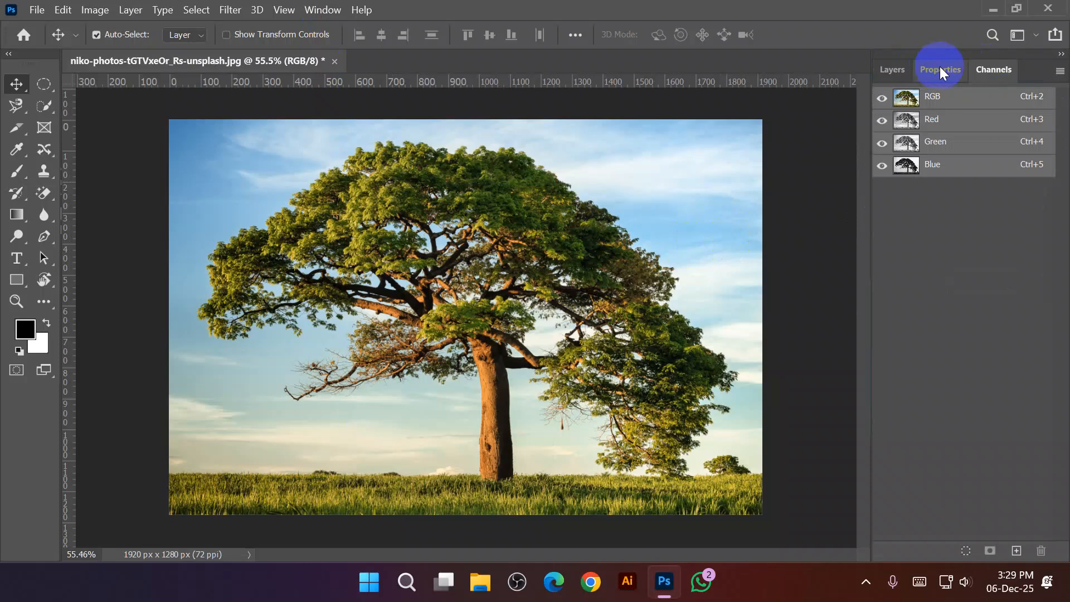
# - Compare the Red, Green and Blue channels one at a time for contrast between the tree and the sky
pyautogui.click(883, 121)
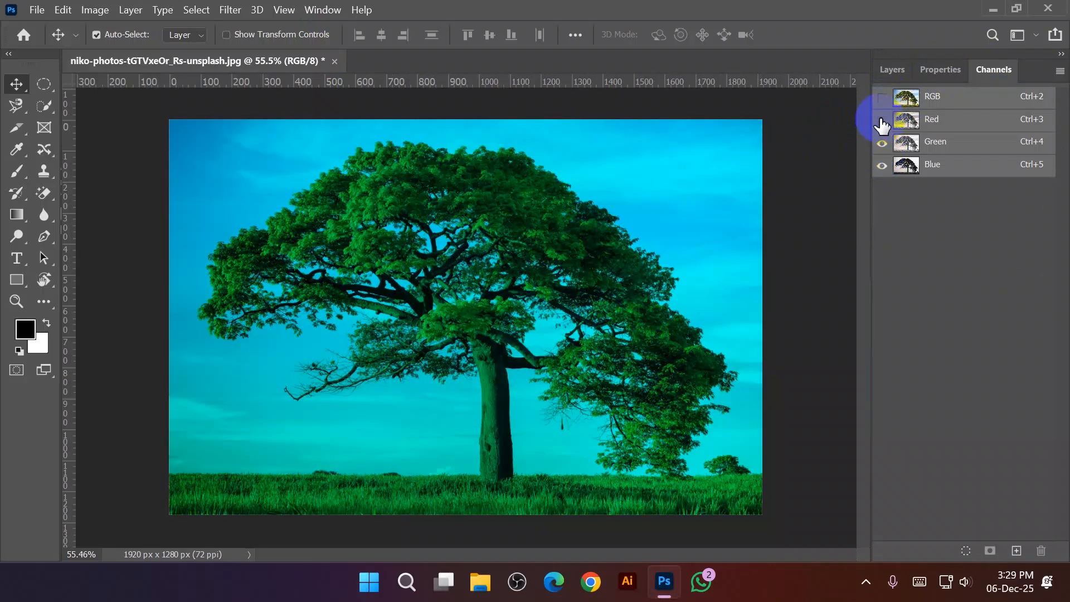
pyautogui.click(883, 121)
pyautogui.click(883, 121)
pyautogui.click(882, 143)
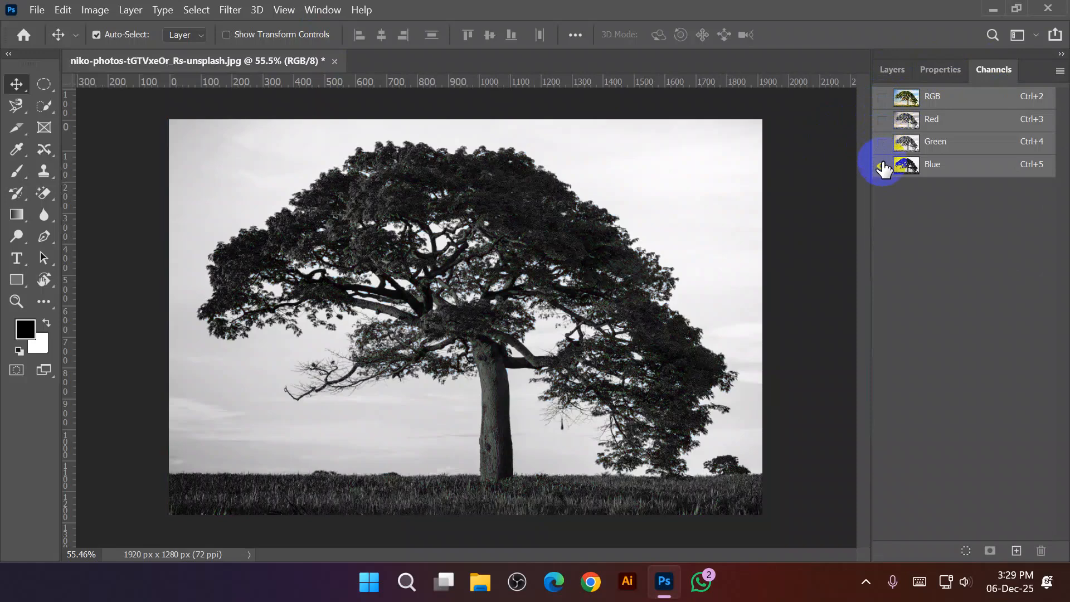
pyautogui.click(882, 121)
pyautogui.click(882, 166)
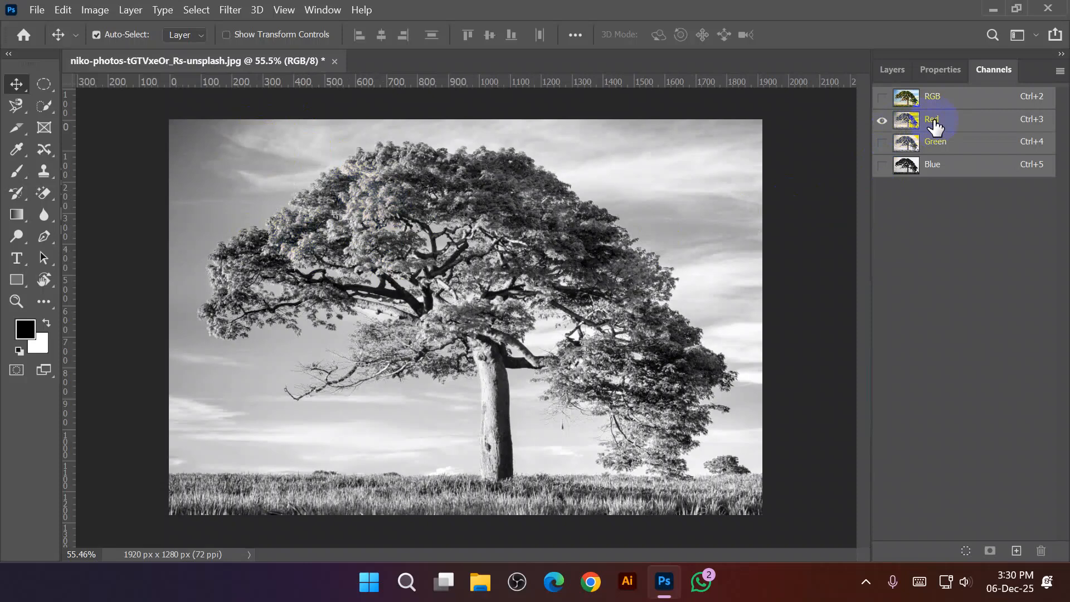
pyautogui.click(882, 142)
pyautogui.click(882, 120)
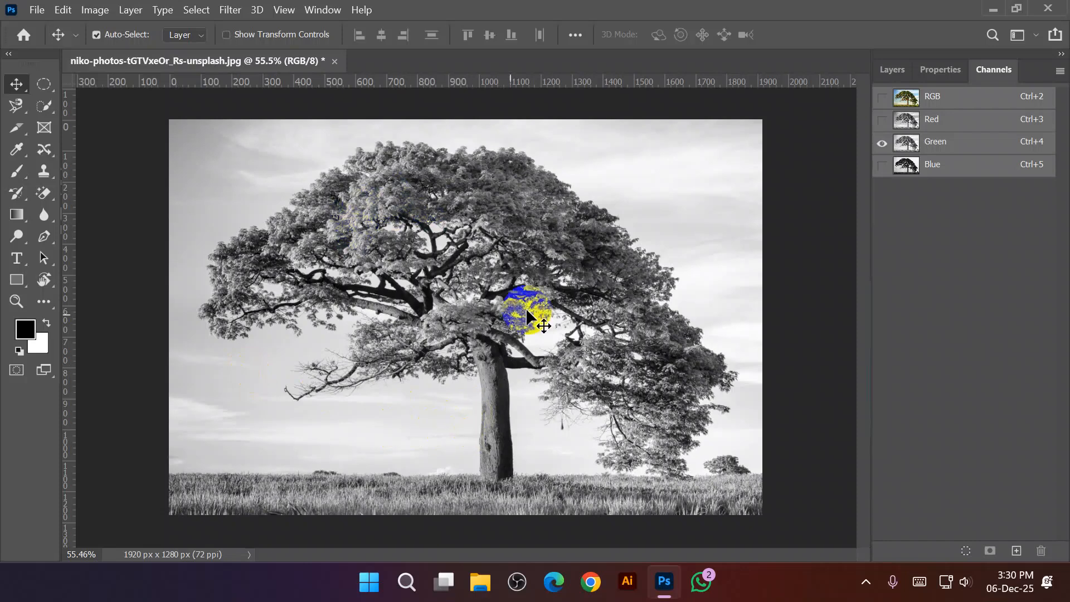
pyautogui.click(882, 165)
pyautogui.click(882, 143)
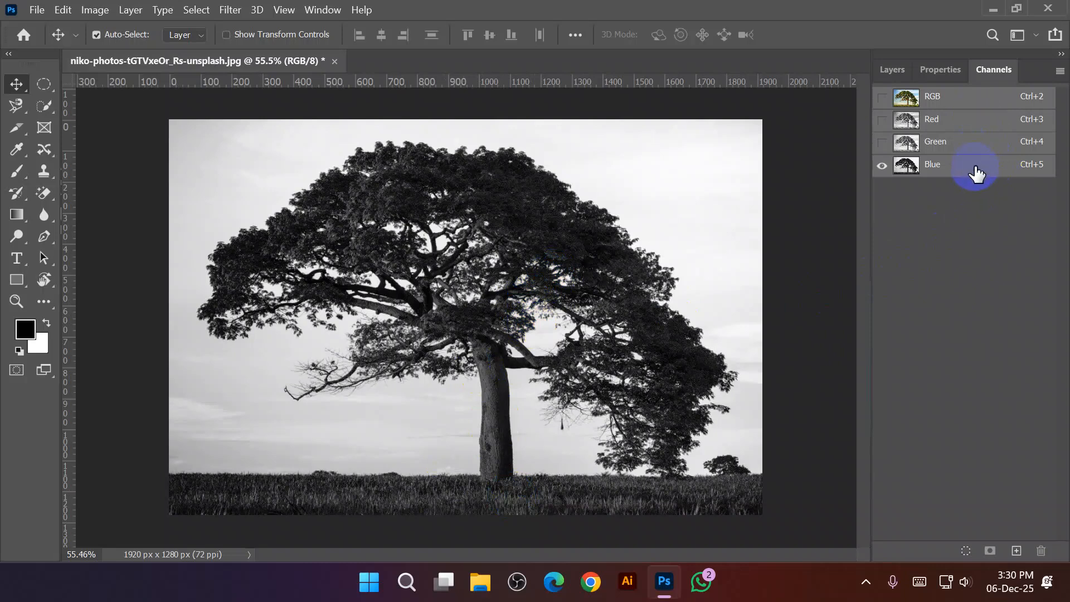
# - Duplicate the Blue channel of the tree photo
pyautogui.moveTo(991, 169); pyautogui.dragTo(1013, 554)
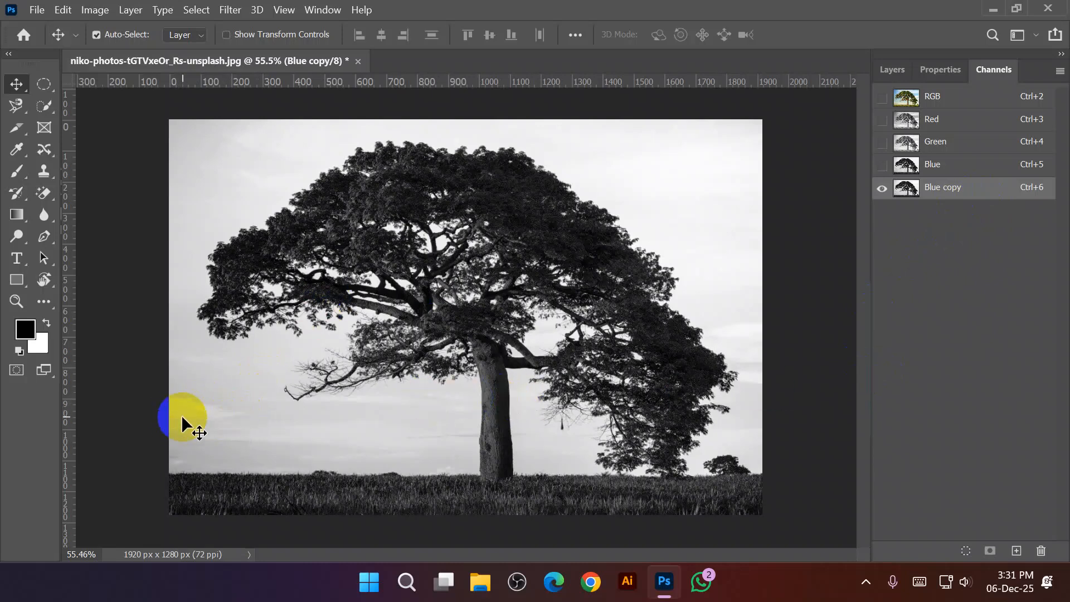
pyautogui.scroll(8, 181, 415)
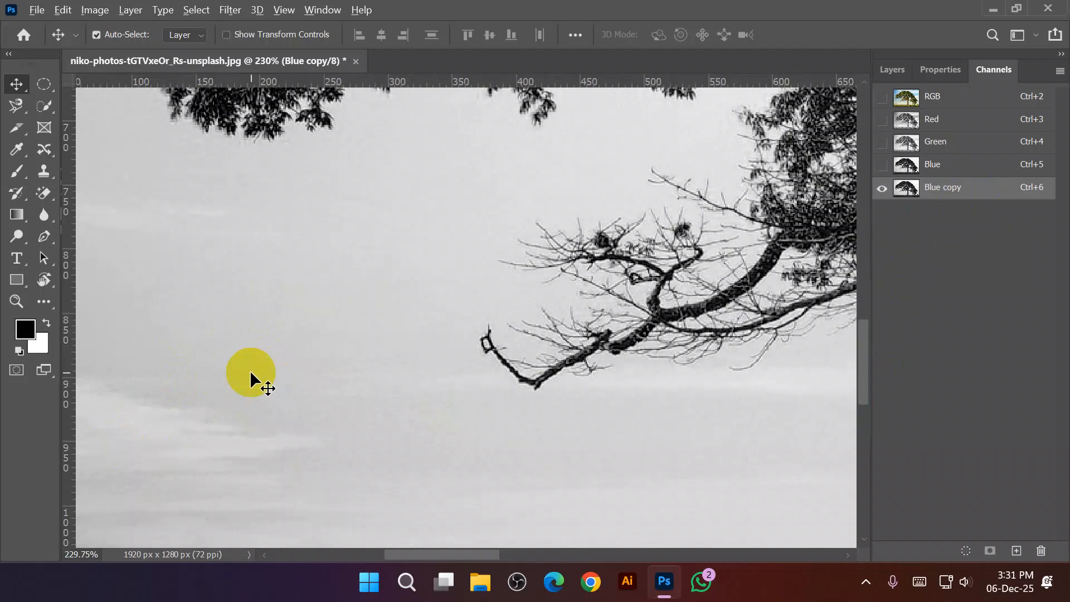
pyautogui.scroll(-6, 250, 370)
pyautogui.scroll(-2, 249, 371)
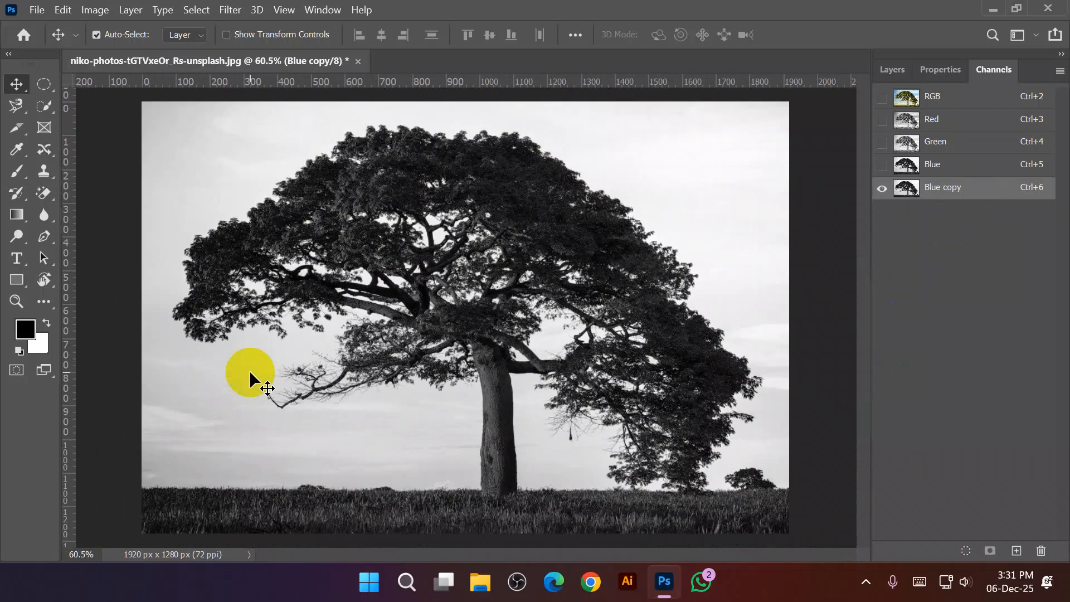
pyautogui.moveTo(232, 388)
pyautogui.mouseDown()
pyautogui.moveTo(349, 245)
pyautogui.moveTo(522, 194)
pyautogui.mouseUp()
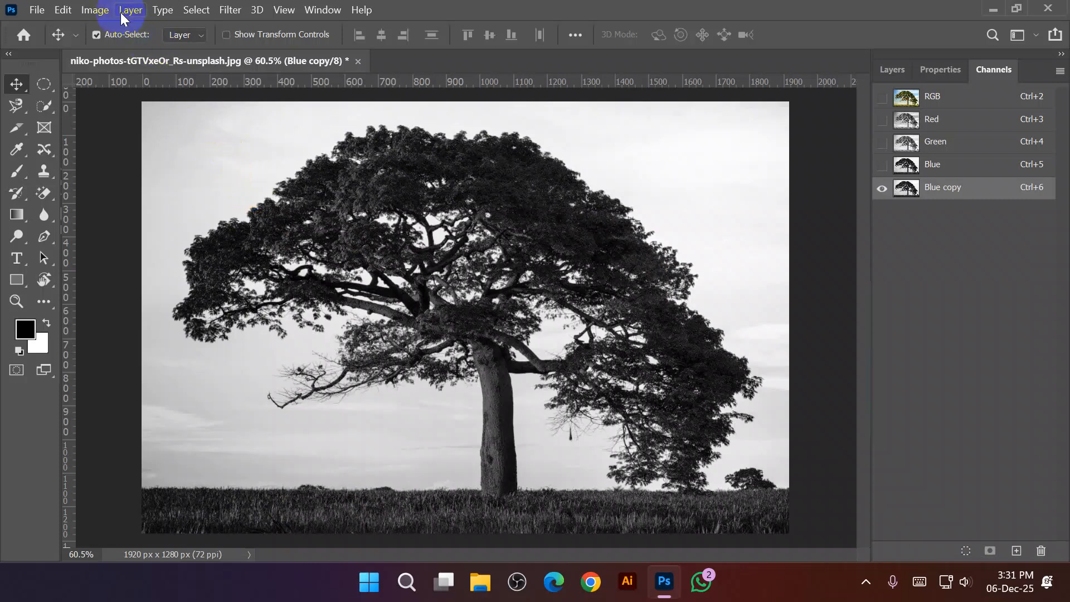
# - Apply a Levels adjustment to the duplicated blue channel, with the input black point at 94 and the white point at 96
pyautogui.click(101, 12)
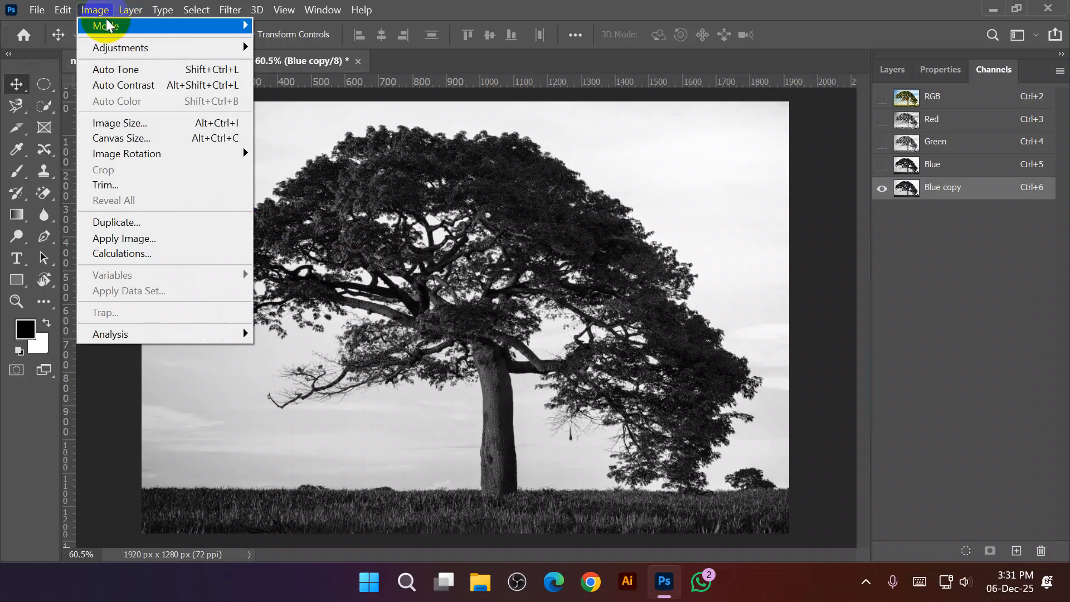
pyautogui.moveTo(153, 51)
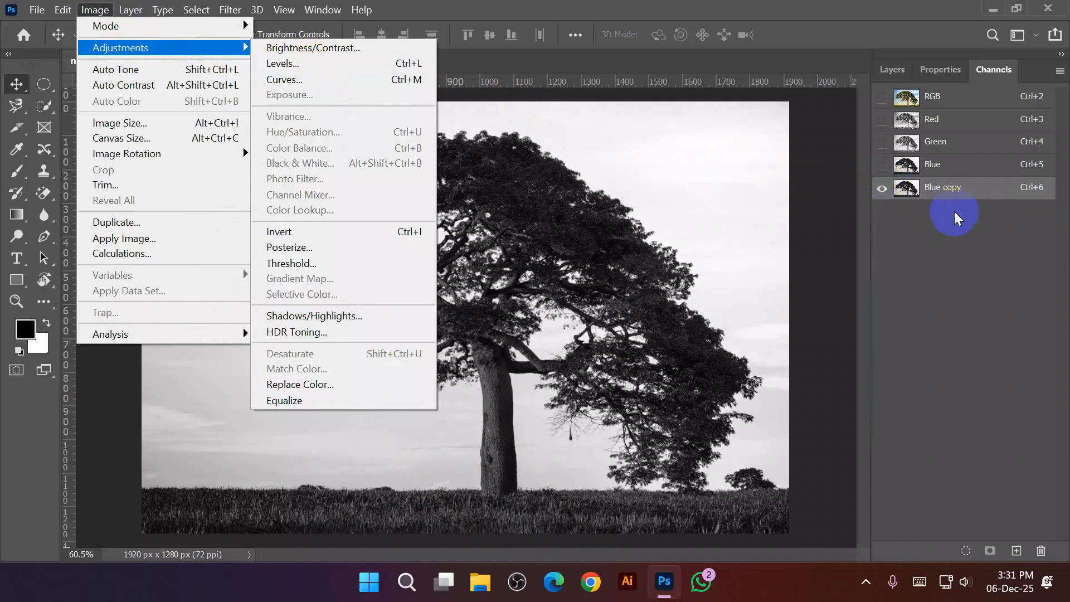
pyautogui.click(96, 10)
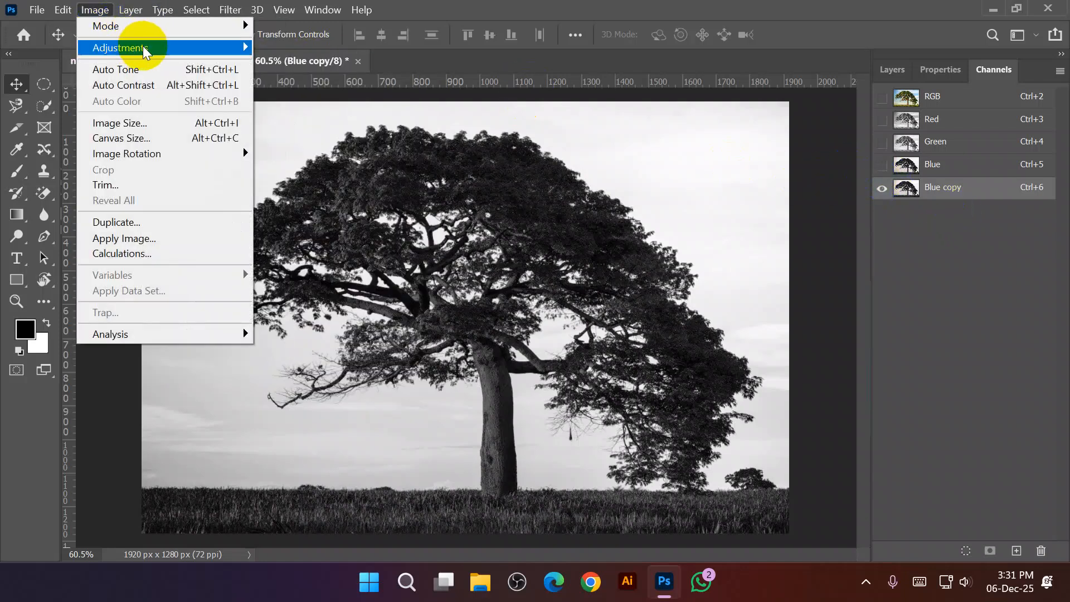
pyautogui.moveTo(165, 51)
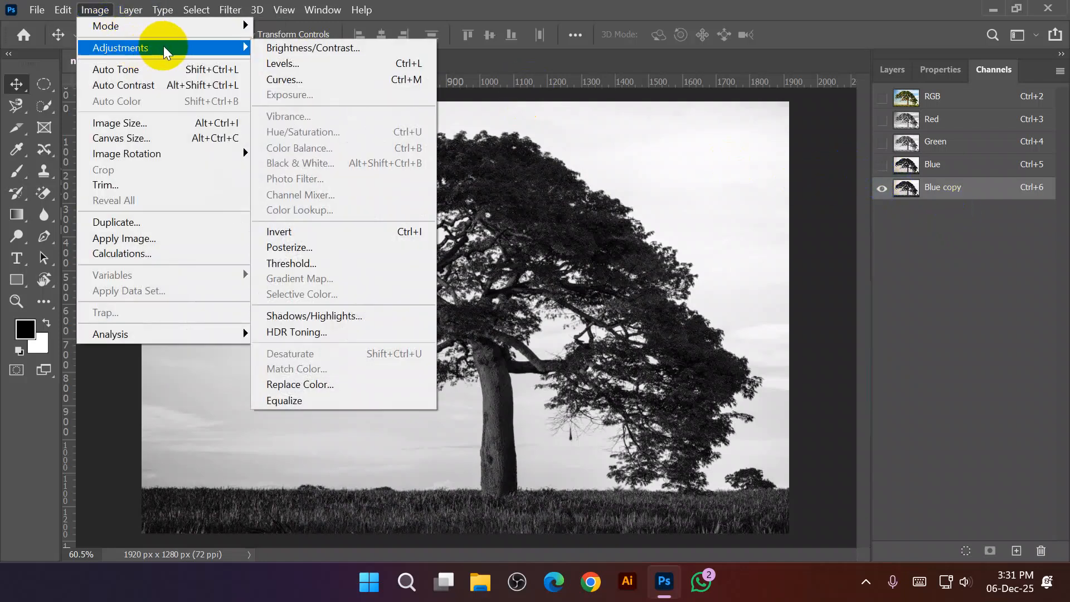
pyautogui.click(338, 69)
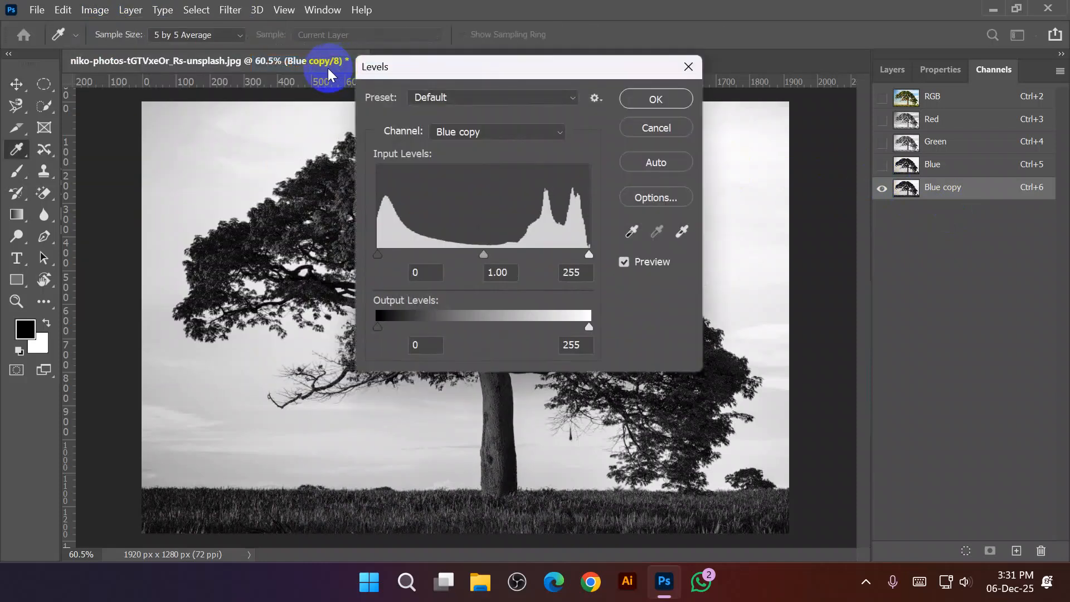
pyautogui.moveTo(469, 61); pyautogui.dragTo(776, 37)
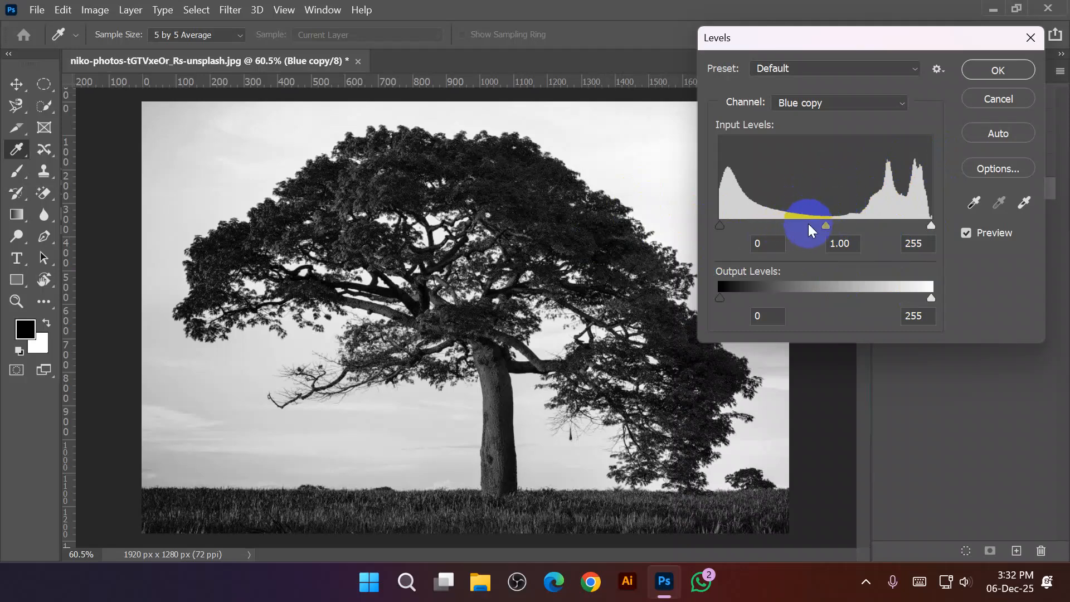
pyautogui.click(719, 226)
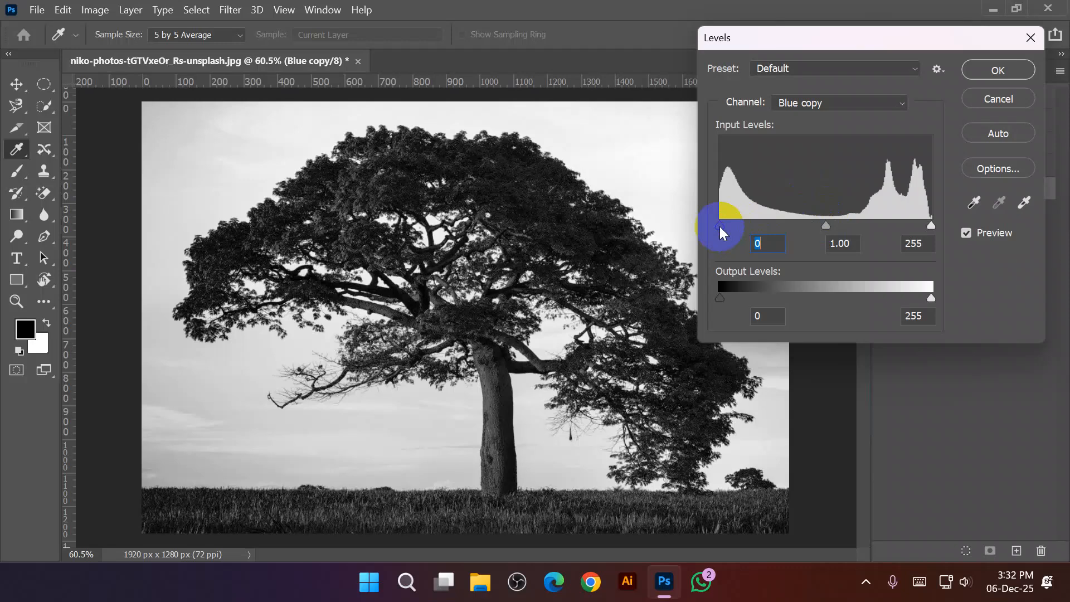
pyautogui.moveTo(720, 226); pyautogui.dragTo(787, 224)
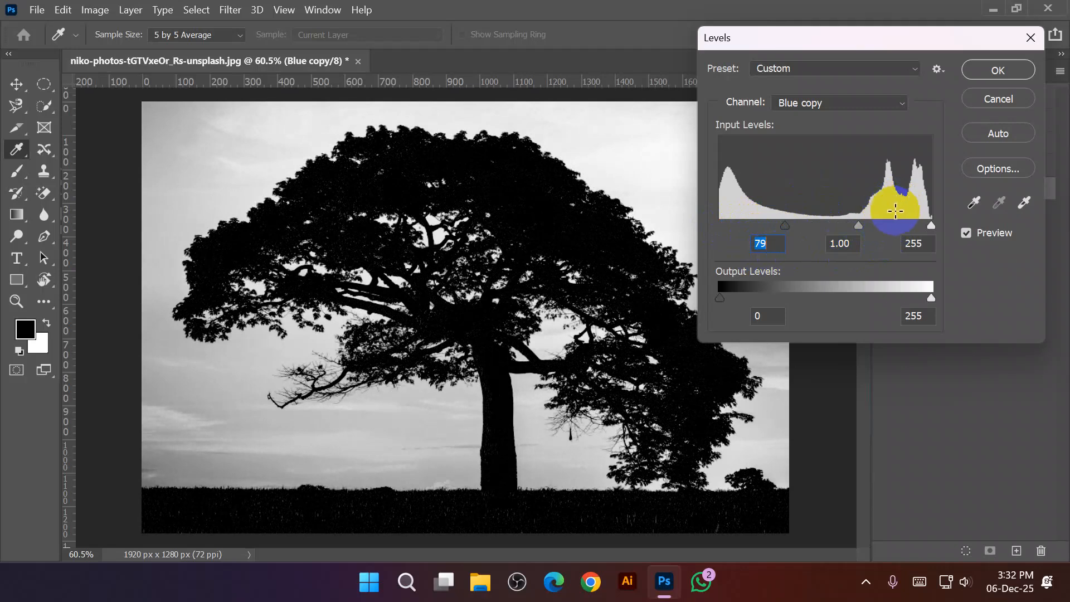
pyautogui.moveTo(931, 226); pyautogui.dragTo(801, 225)
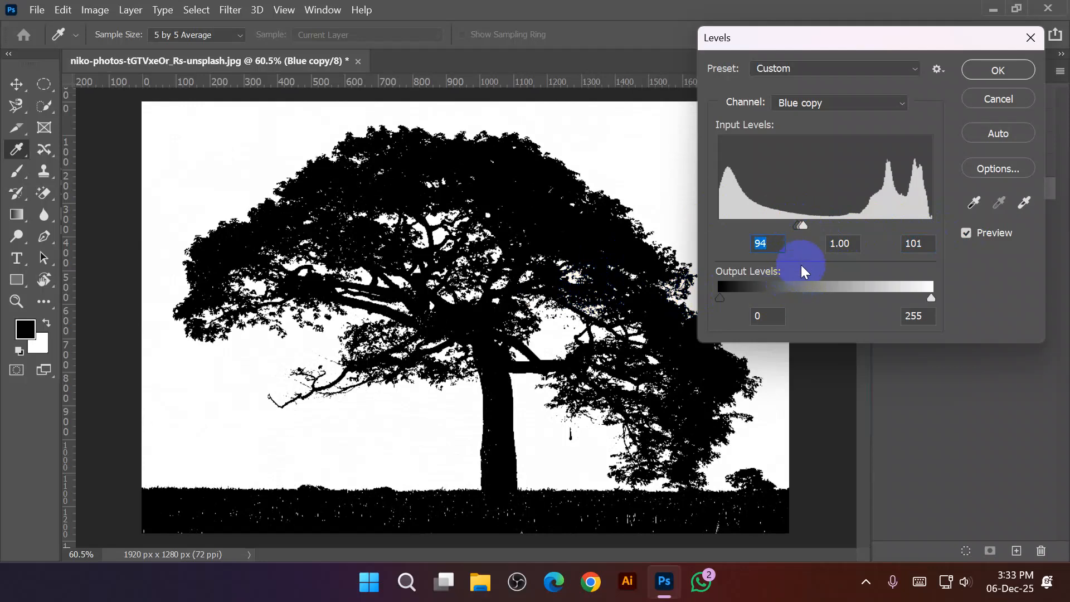
pyautogui.moveTo(805, 228)
pyautogui.mouseDown()
pyautogui.moveTo(872, 220)
pyautogui.moveTo(799, 229)
pyautogui.mouseUp()
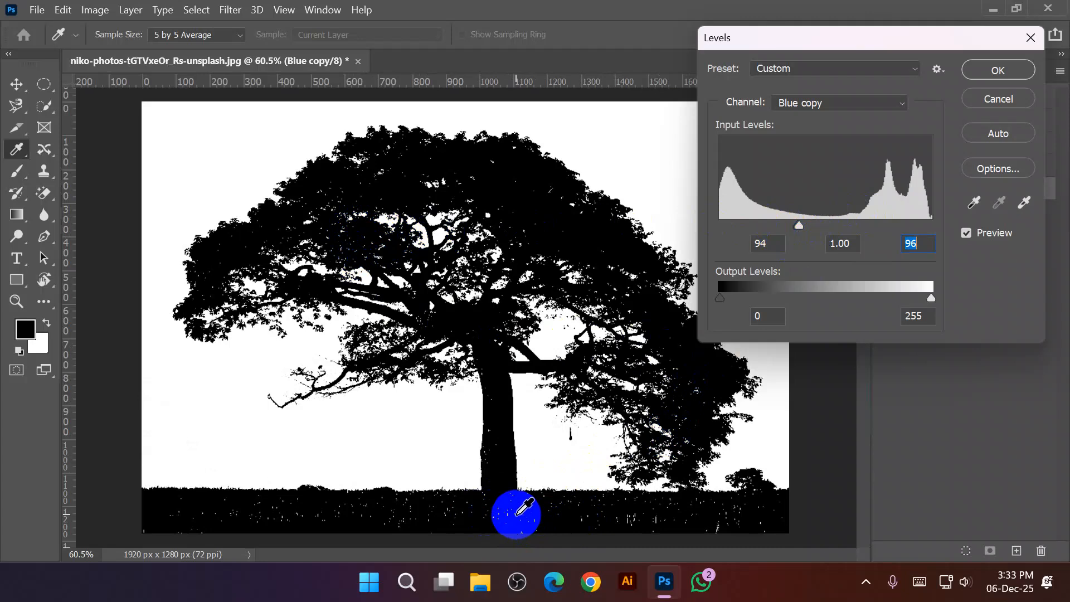
# - Refine the Levels input black point to 113 and white point to 115, keep output levels at 0 and 255, and apply the adjustment
pyautogui.moveTo(800, 228); pyautogui.dragTo(815, 225)
pyautogui.press('Up')
pyautogui.press('Up')
pyautogui.press('Up')
pyautogui.press('Up')
pyautogui.press('Up')
pyautogui.press('Up')
pyautogui.press('Up')
pyautogui.press('Up')
pyautogui.press('Up')
pyautogui.press('Up')
pyautogui.press('Up')
pyautogui.press('Up')
pyautogui.press('Up')
pyautogui.press('Up')
pyautogui.press('Up')
pyautogui.press('Up')
pyautogui.press('Up')
pyautogui.press('Up')
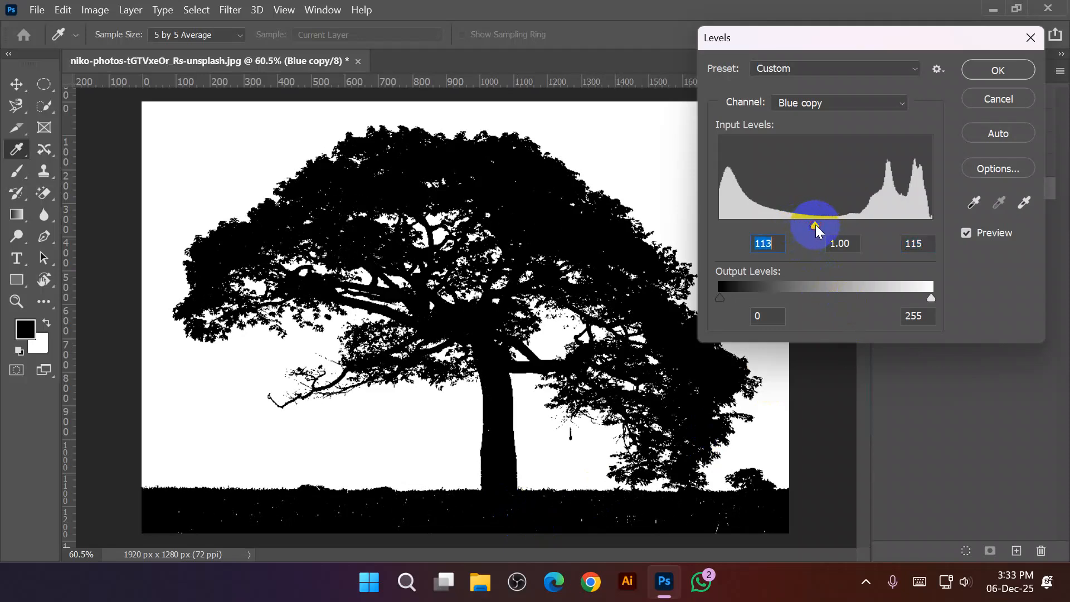
pyautogui.moveTo(723, 296); pyautogui.dragTo(688, 287)
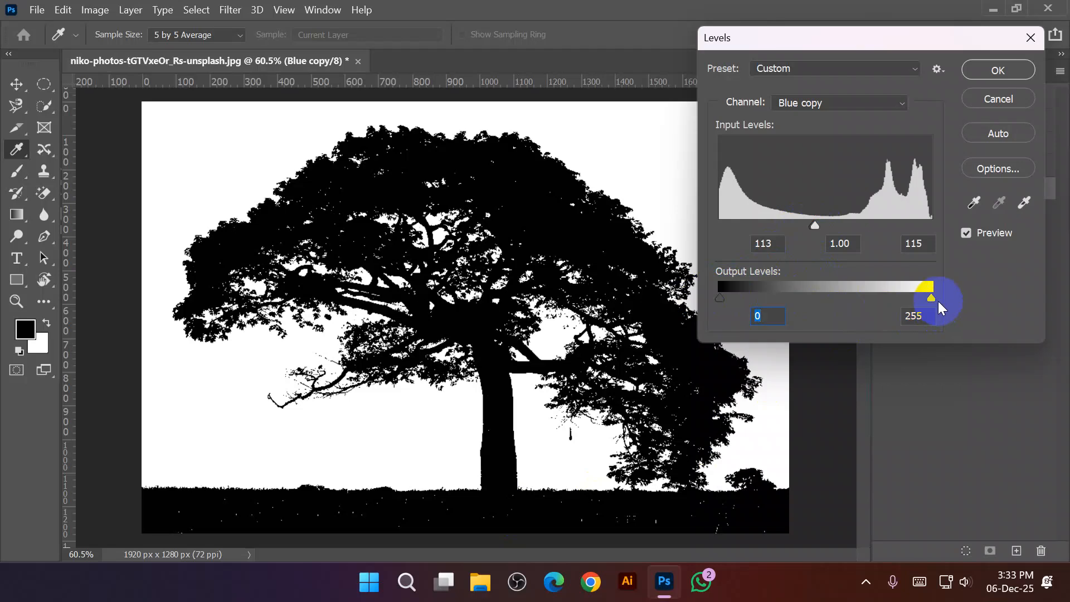
pyautogui.moveTo(932, 296); pyautogui.dragTo(995, 300)
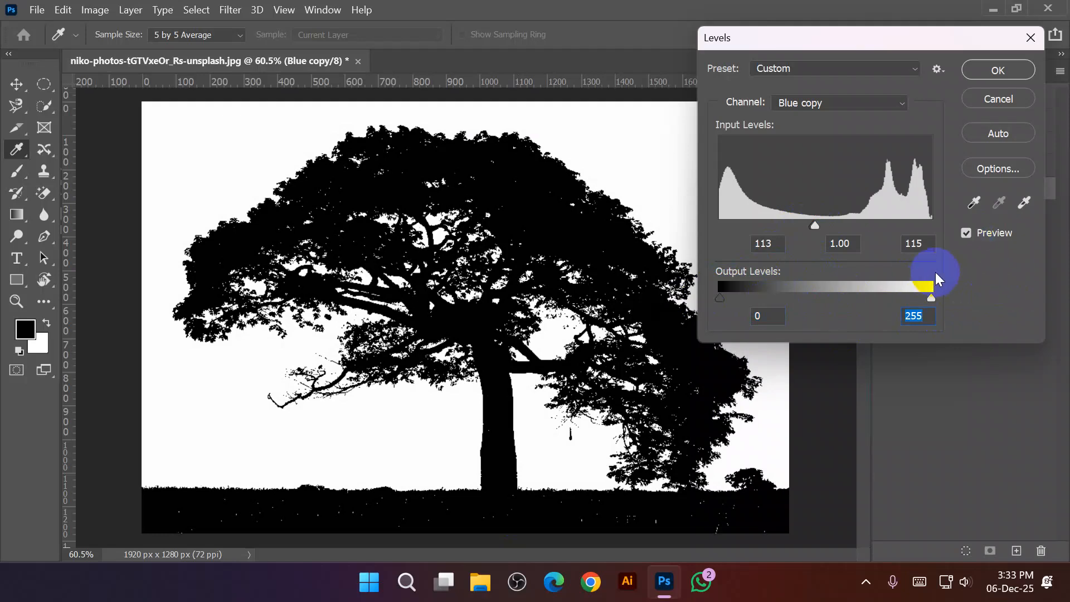
pyautogui.click(995, 78)
pyautogui.press('v')
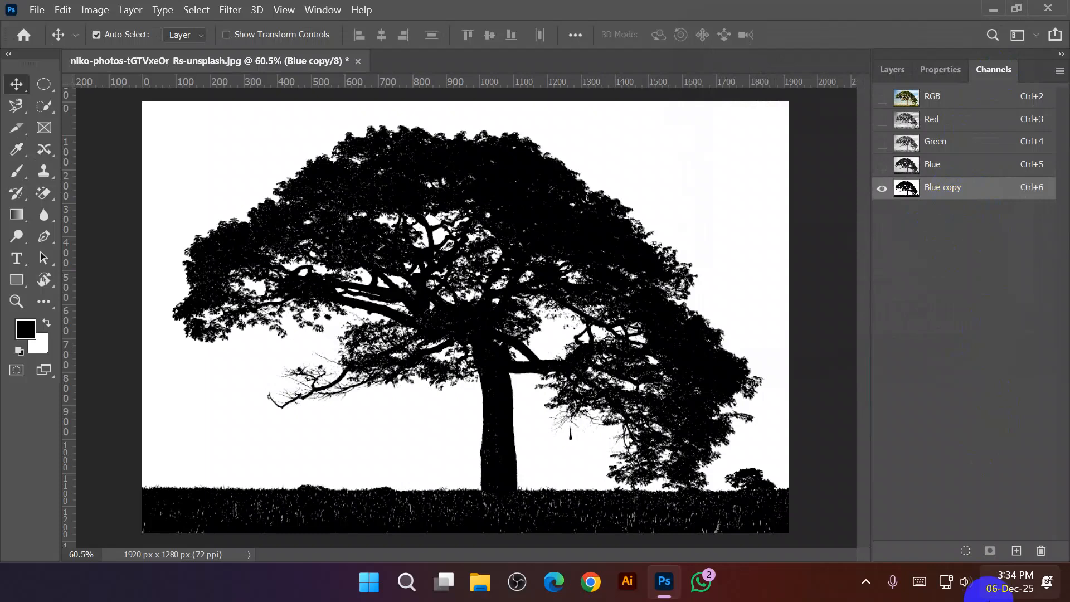
pyautogui.click(102, 11)
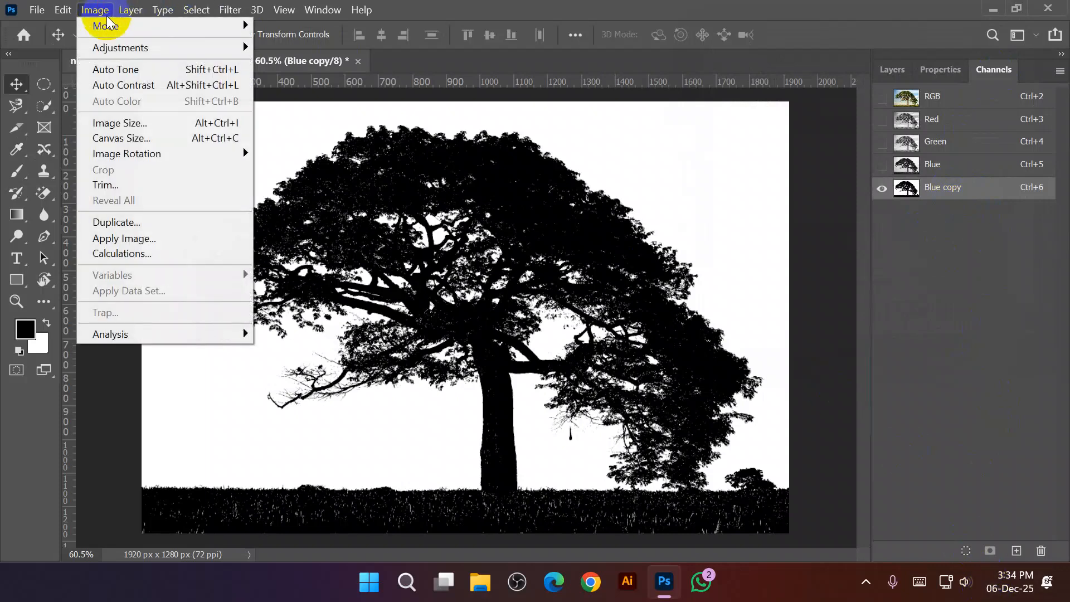
pyautogui.moveTo(112, 48)
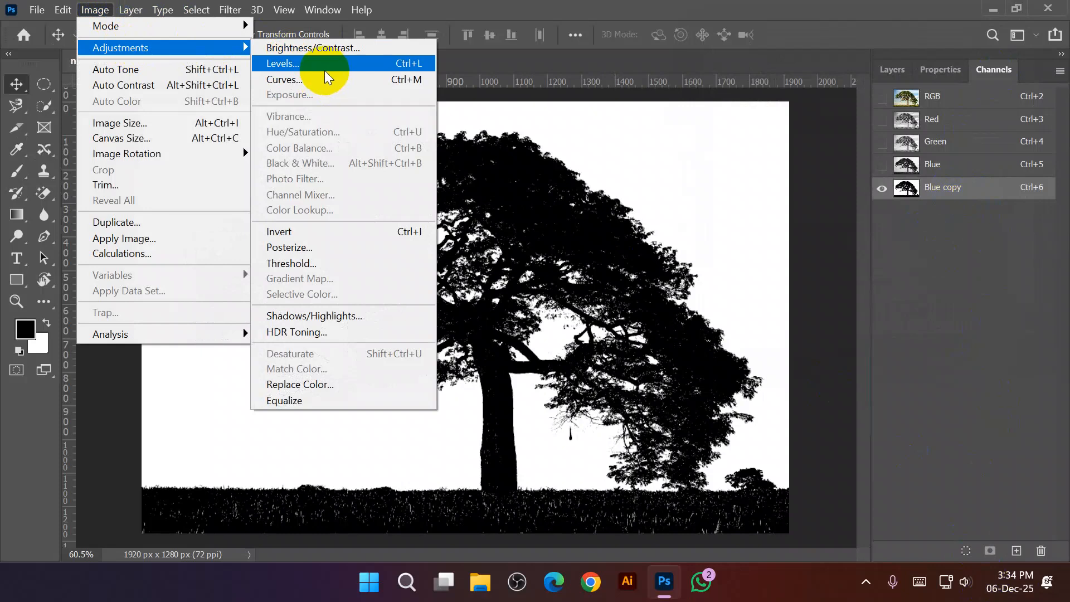
pyautogui.click(532, 138)
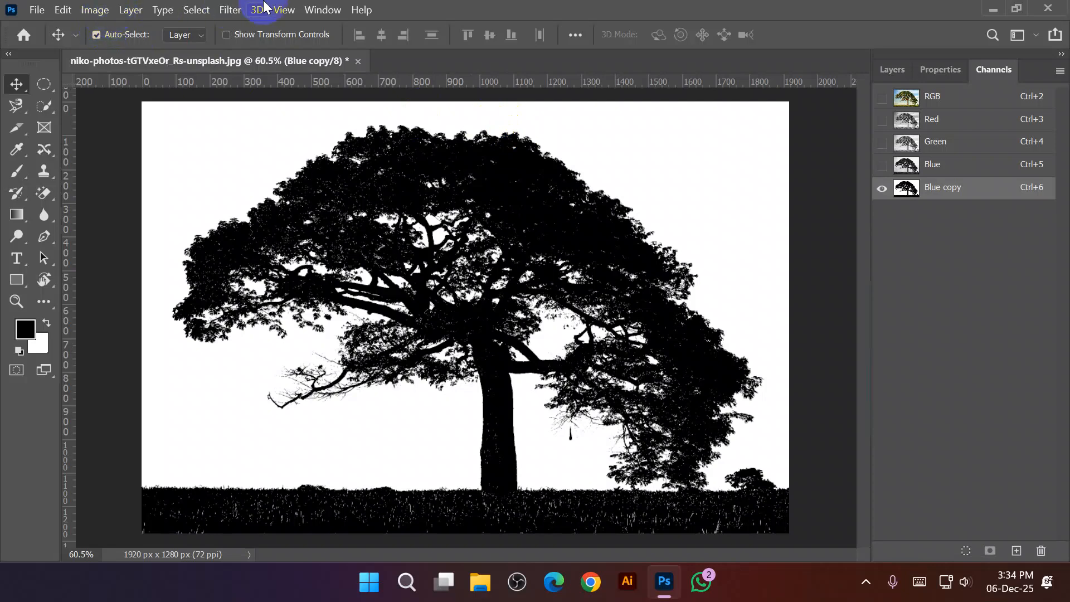
# - Start a Color Range selection on the Blue copy channel and add the white sky in the upper-left corner as a sampled color
pyautogui.click(199, 13)
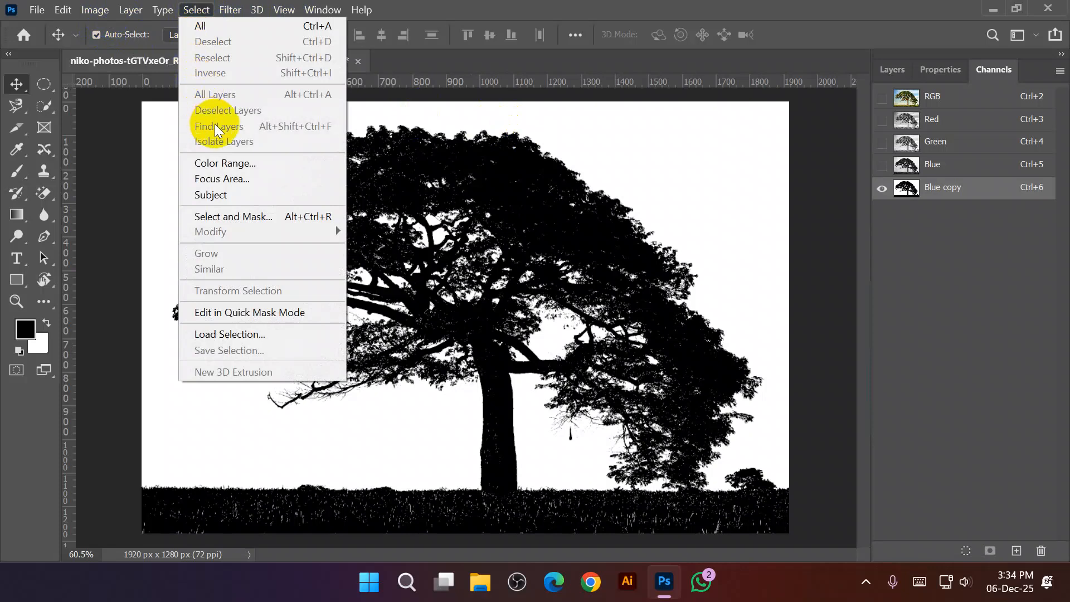
pyautogui.click(259, 165)
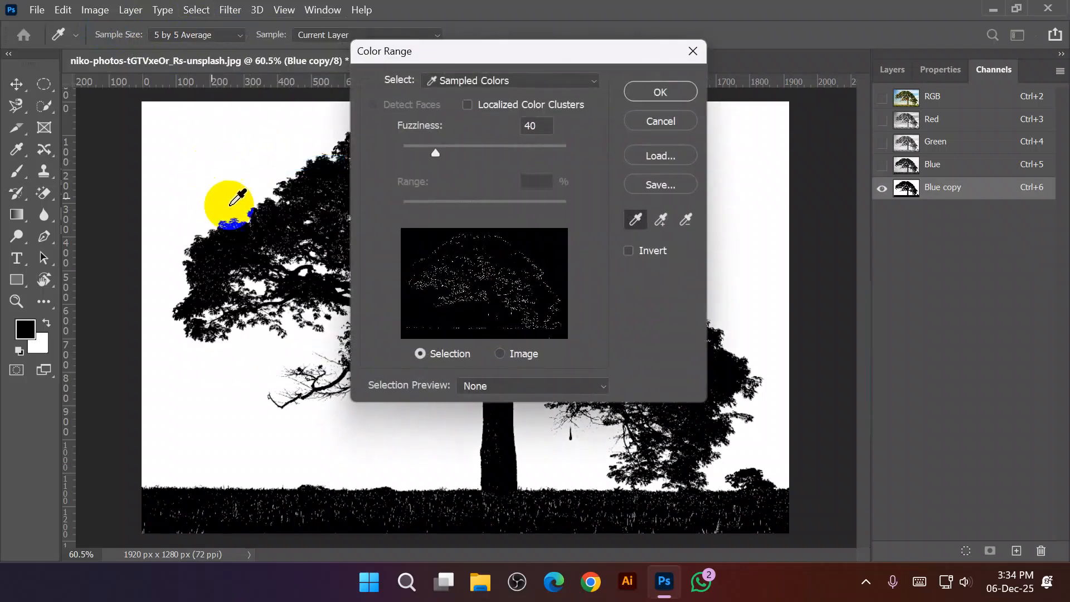
pyautogui.moveTo(498, 49); pyautogui.dragTo(847, 82)
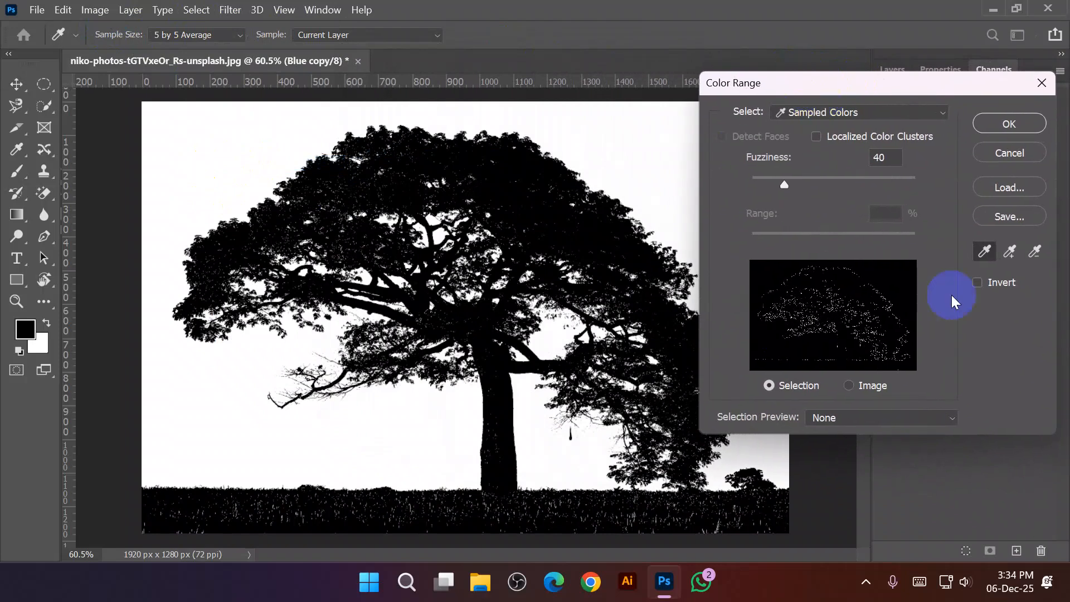
pyautogui.click(1009, 253)
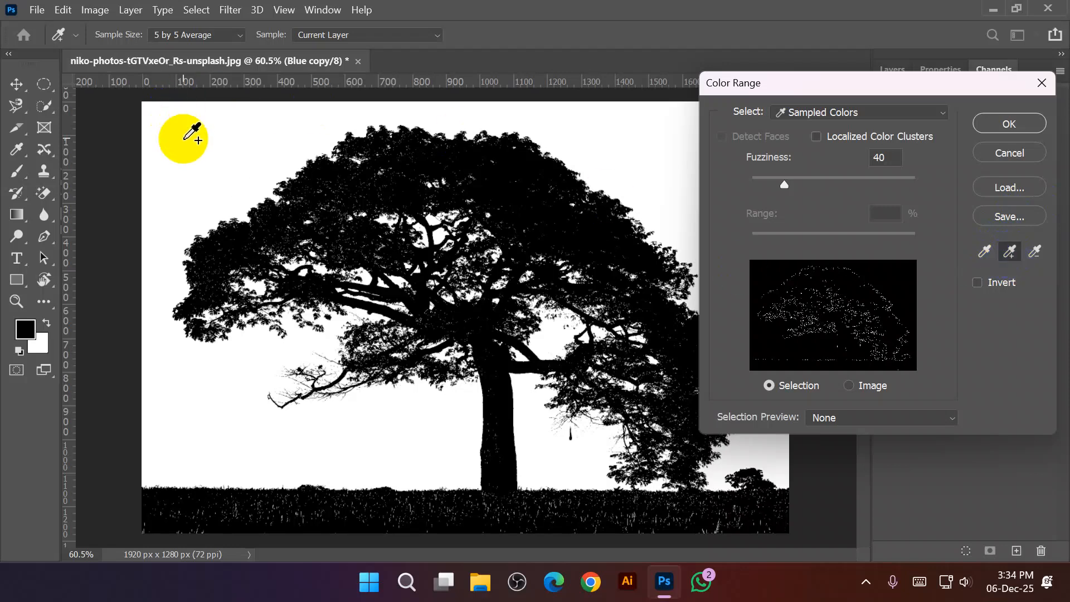
pyautogui.click(192, 134)
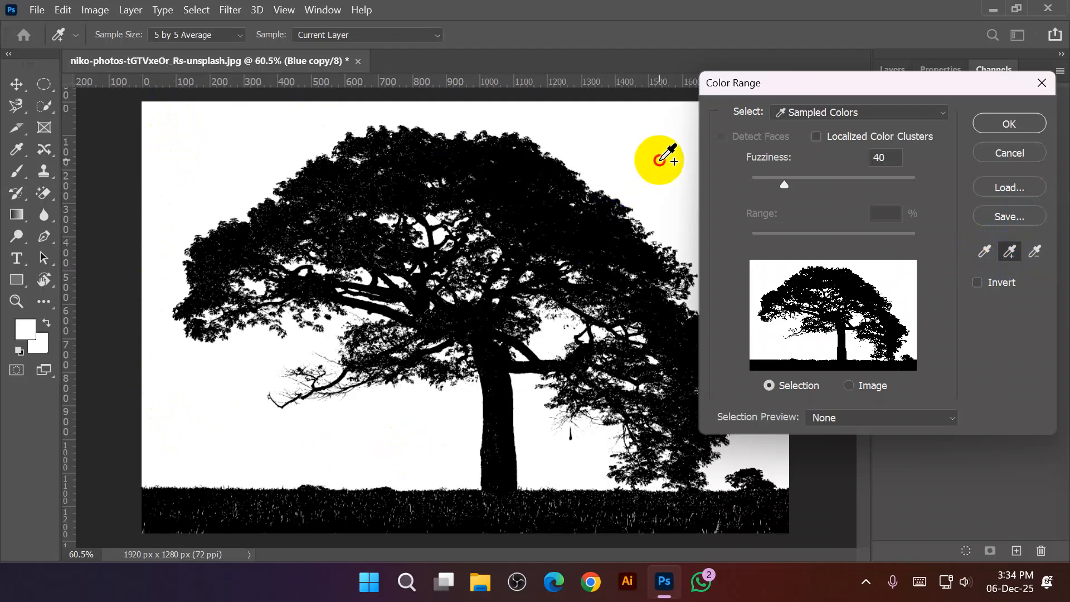
# - Add more white sky samples to the Color Range, near the right edge, beside the trunk, between the branches and above the grass
pyautogui.moveTo(799, 89); pyautogui.dragTo(910, 162)
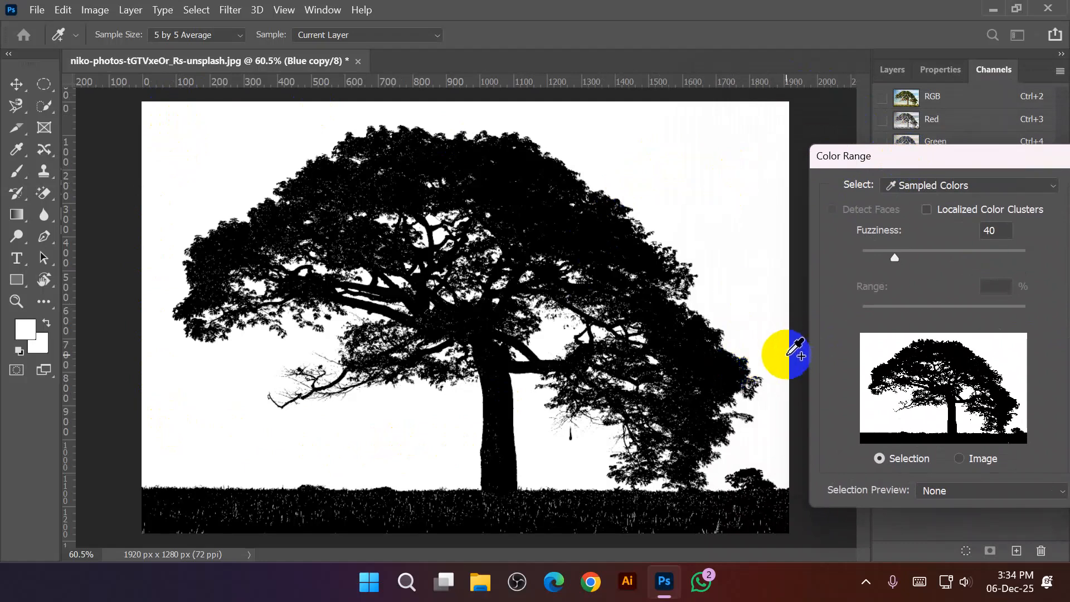
pyautogui.click(781, 458)
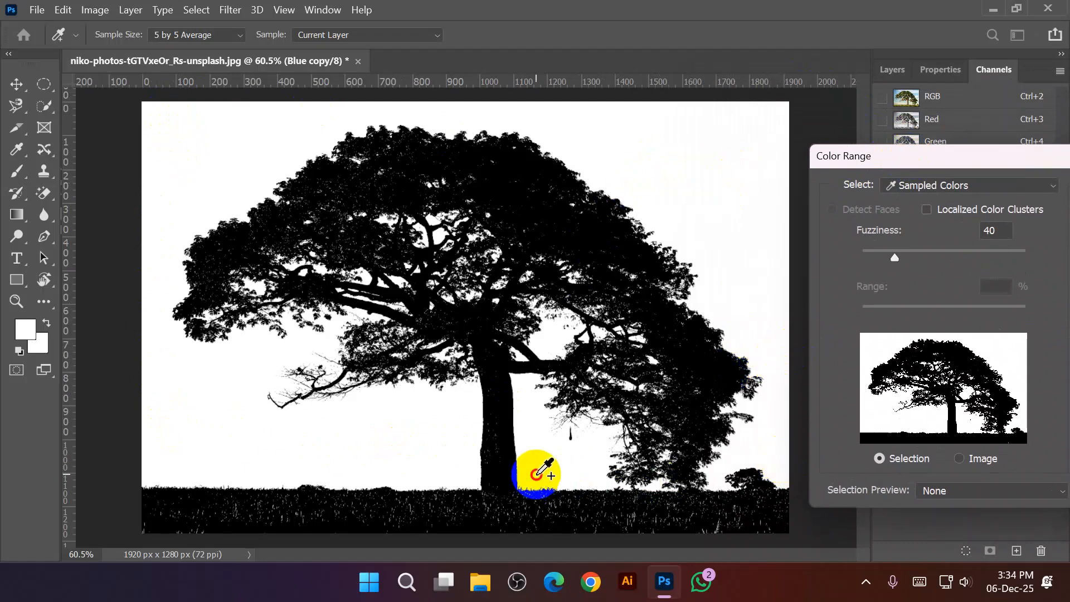
pyautogui.click(524, 389)
pyautogui.click(550, 336)
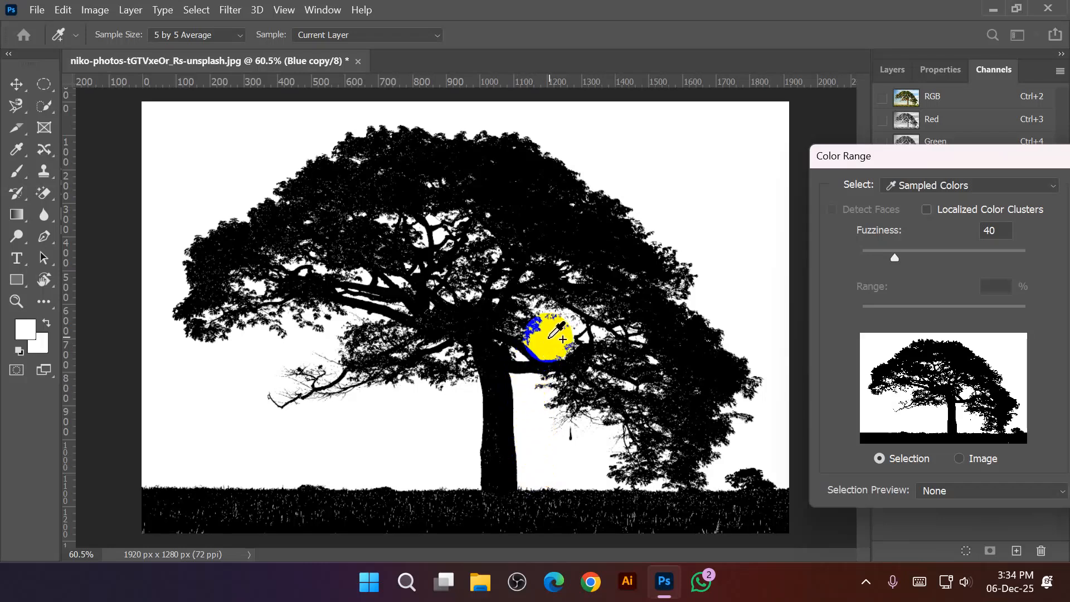
pyautogui.click(395, 440)
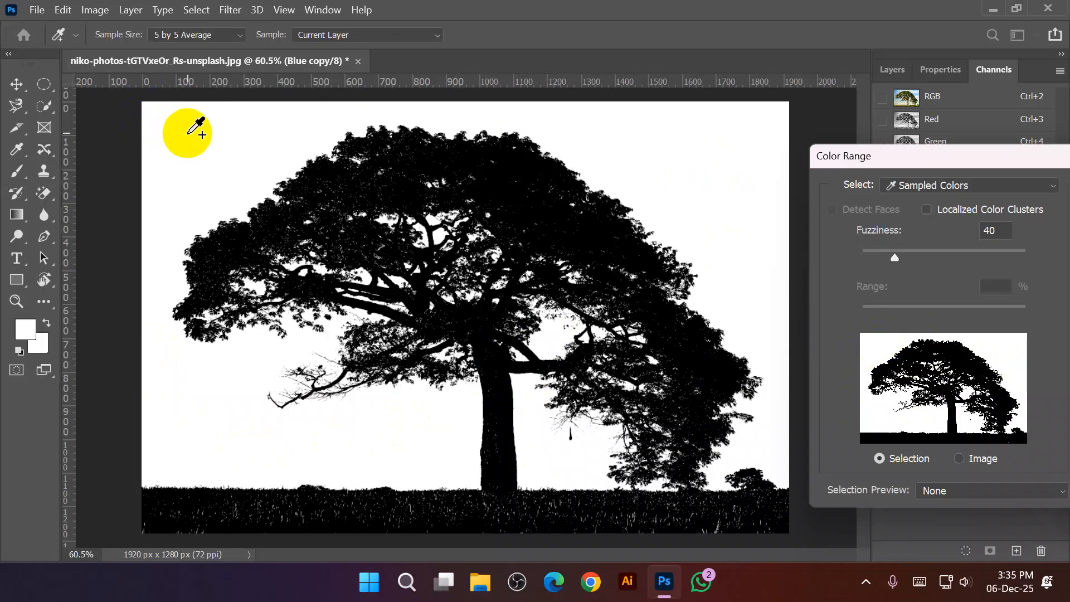
pyautogui.moveTo(187, 133)
pyautogui.mouseDown()
pyautogui.moveTo(471, 184)
pyautogui.moveTo(489, 335)
pyautogui.moveTo(493, 323)
pyautogui.moveTo(403, 190)
pyautogui.moveTo(174, 134)
pyautogui.mouseUp()
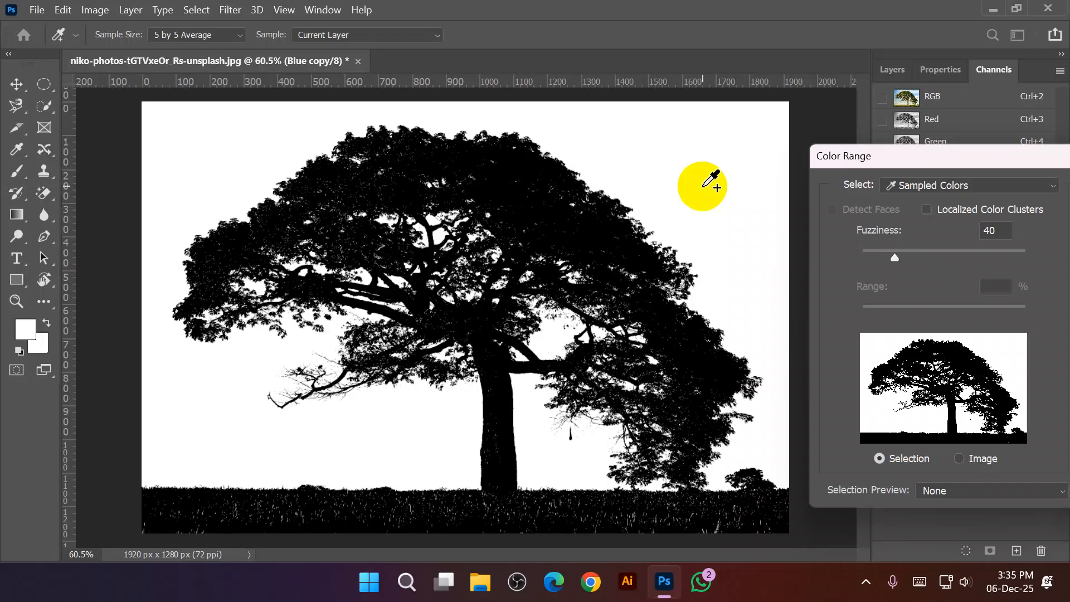
pyautogui.moveTo(906, 159); pyautogui.dragTo(766, 70)
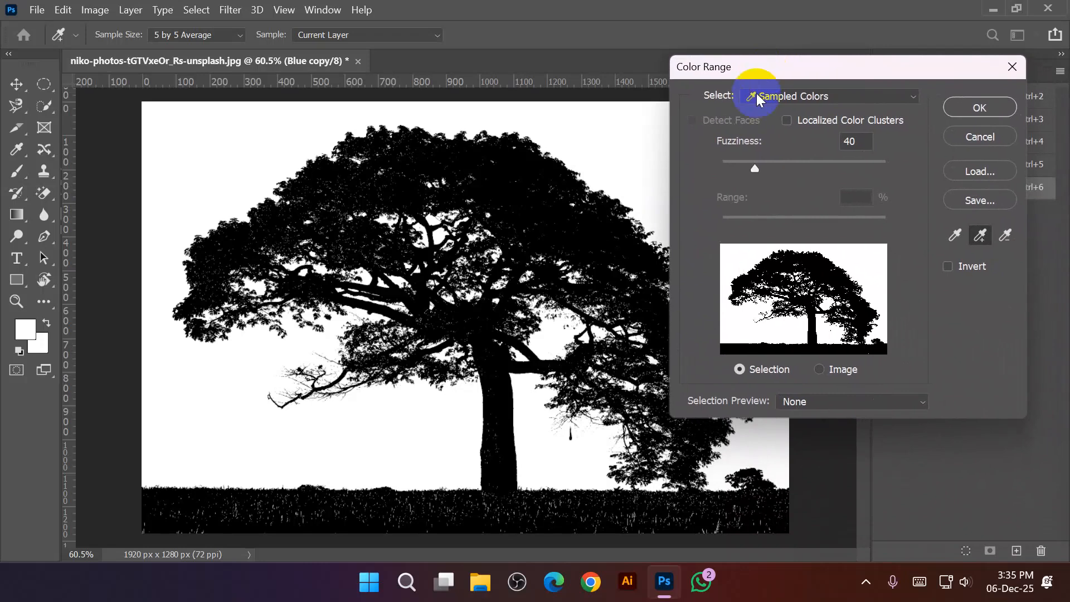
pyautogui.click(884, 283)
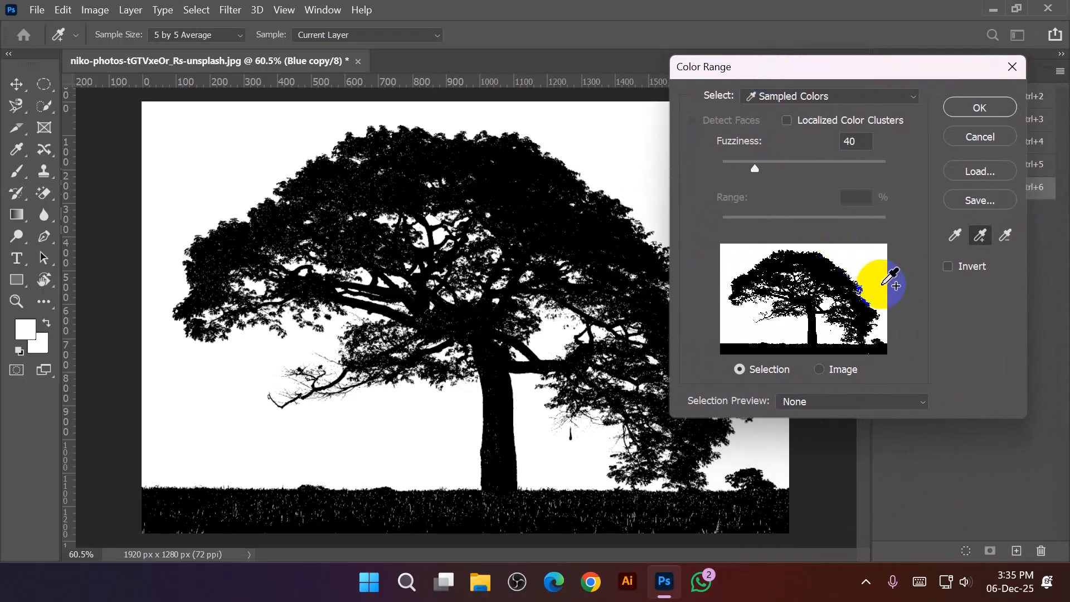
# - Invert the Color Range so the tree and grass are selected instead of the sky, and apply the selection
pyautogui.click(948, 266)
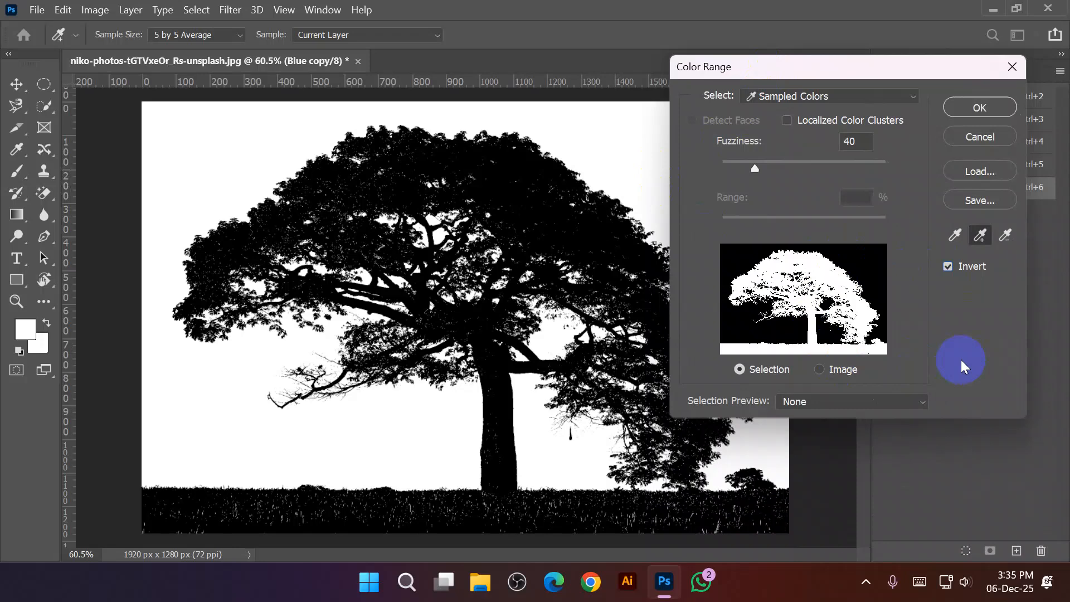
pyautogui.click(431, 450)
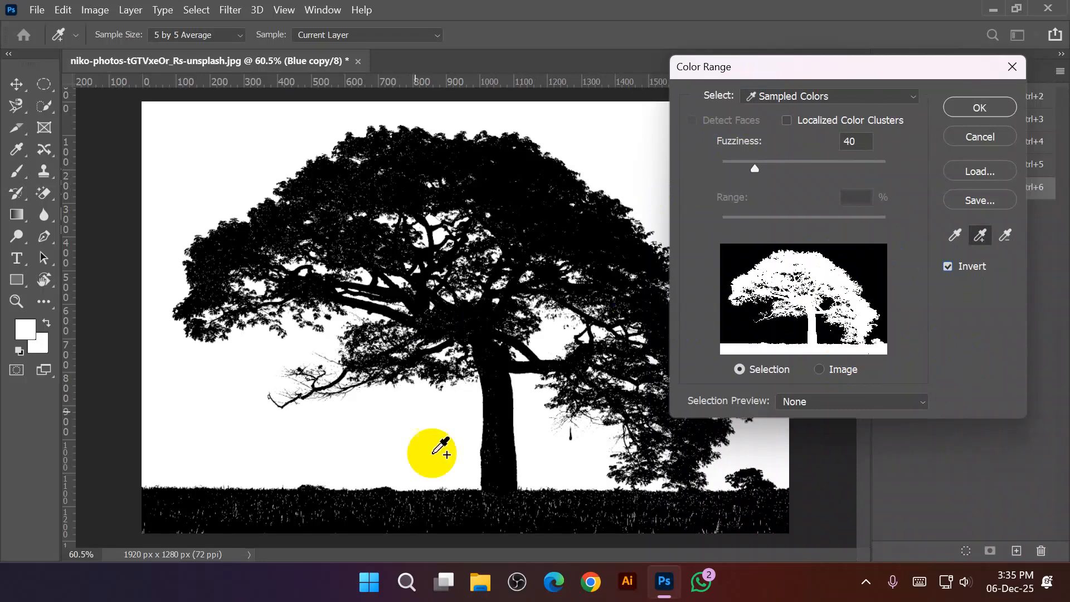
pyautogui.click(785, 290)
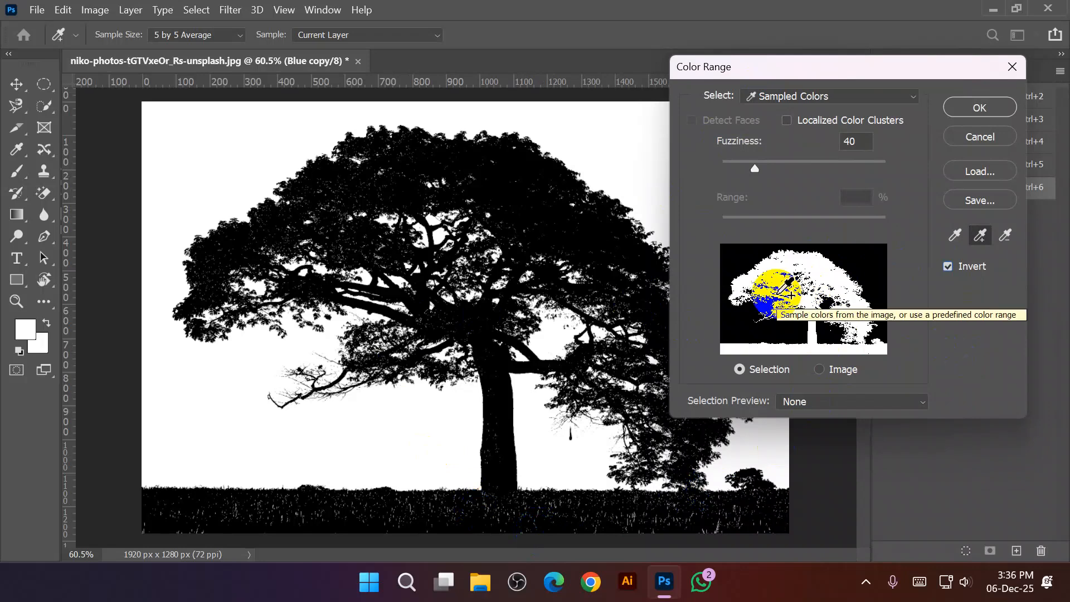
pyautogui.click(980, 109)
pyautogui.click(455, 429)
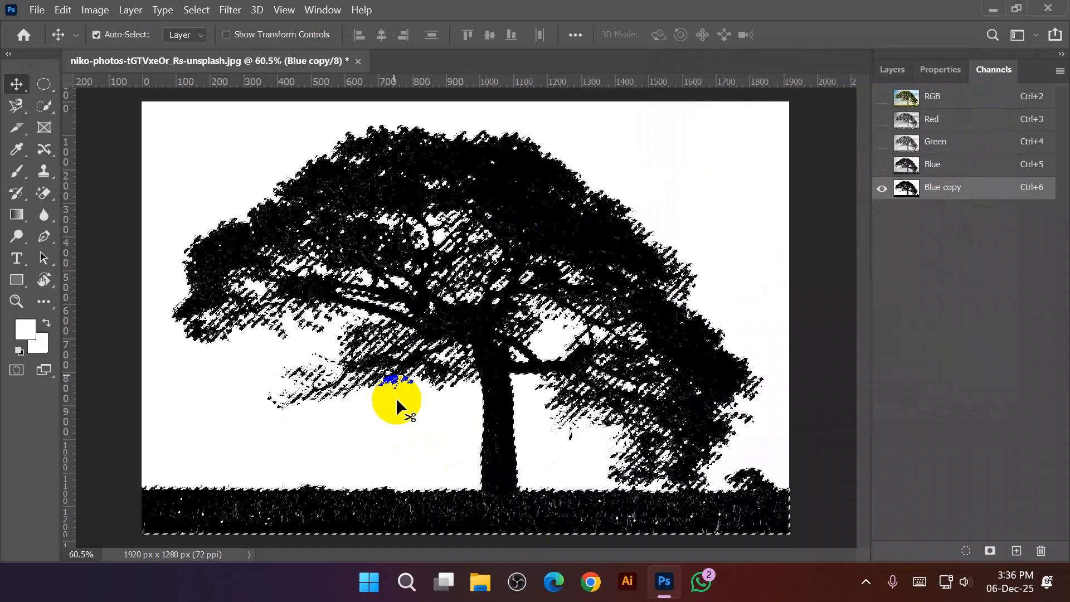
# - Duplicate the Background layer with the tree selection still active
pyautogui.click(892, 69)
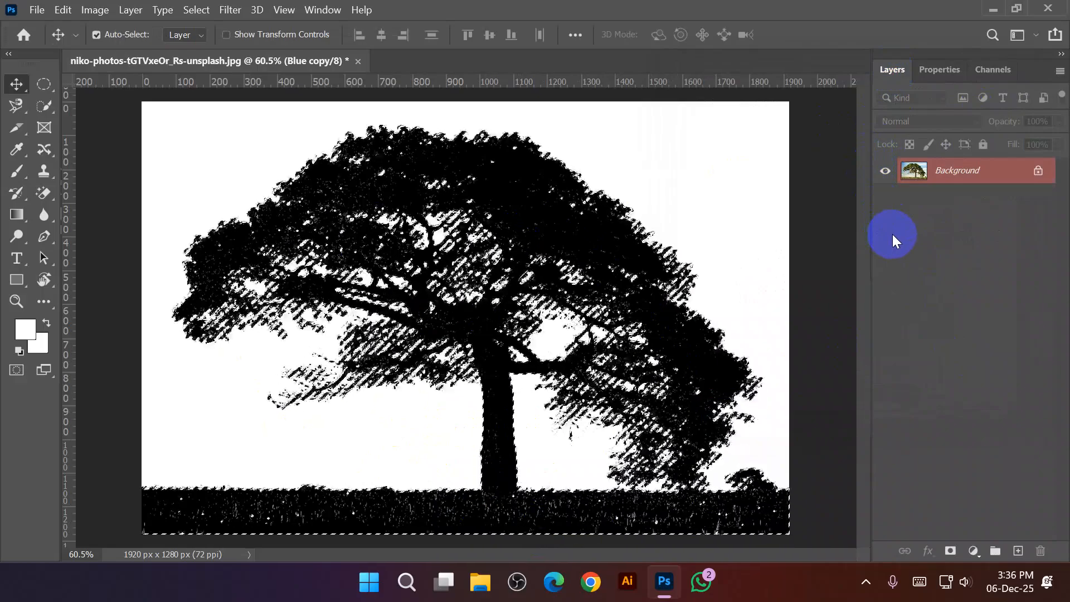
pyautogui.moveTo(1013, 181); pyautogui.dragTo(1019, 552)
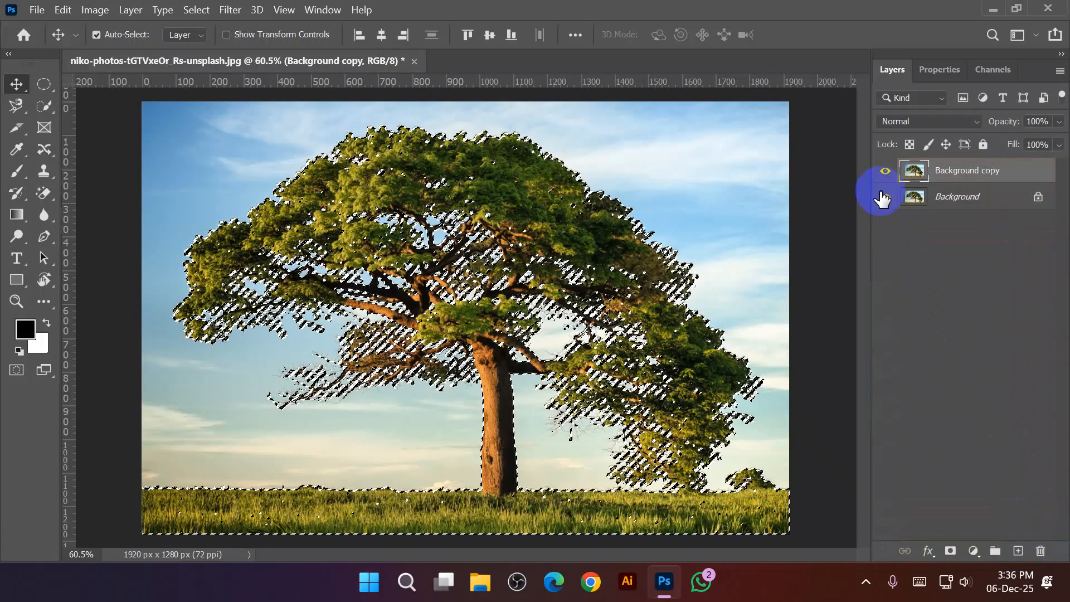
# - Keep only the duplicated layer visible with the original Background hidden, and add a layer mask to it from the tree selection
pyautogui.click(885, 171)
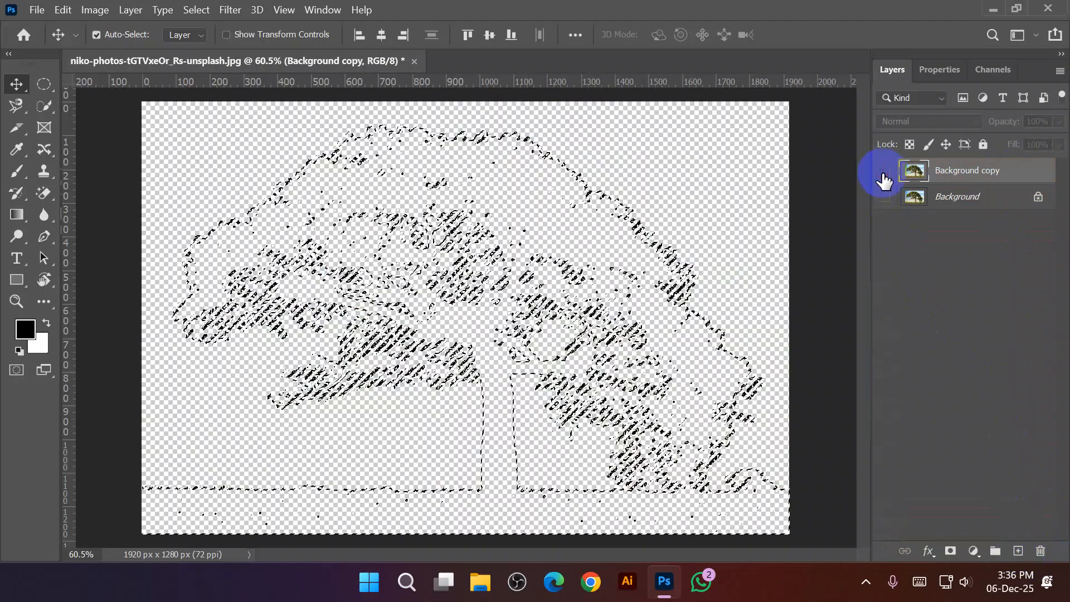
pyautogui.click(882, 196)
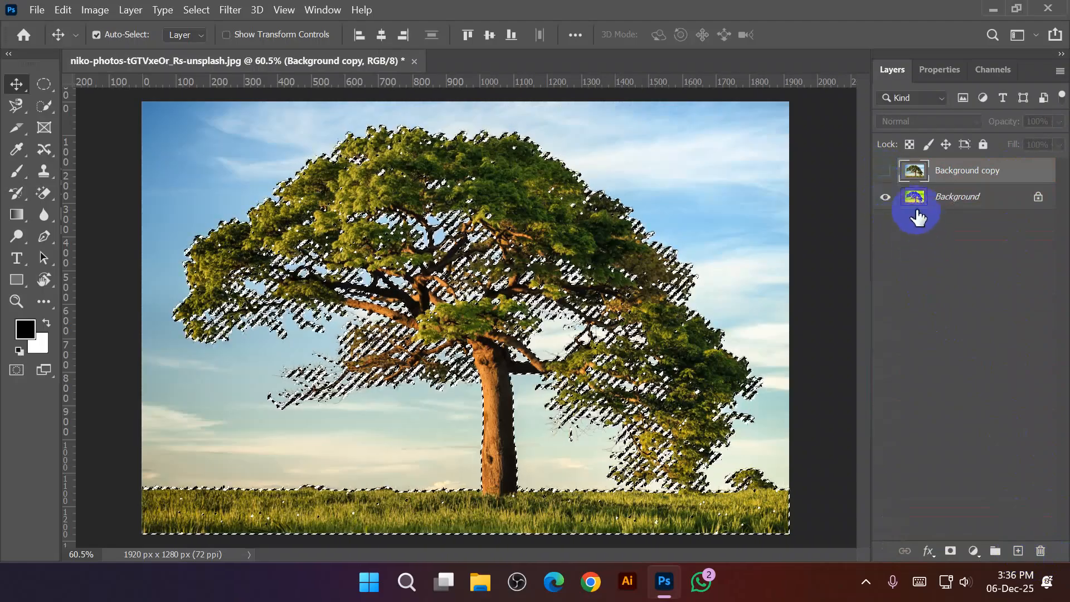
pyautogui.click(890, 171)
pyautogui.click(886, 196)
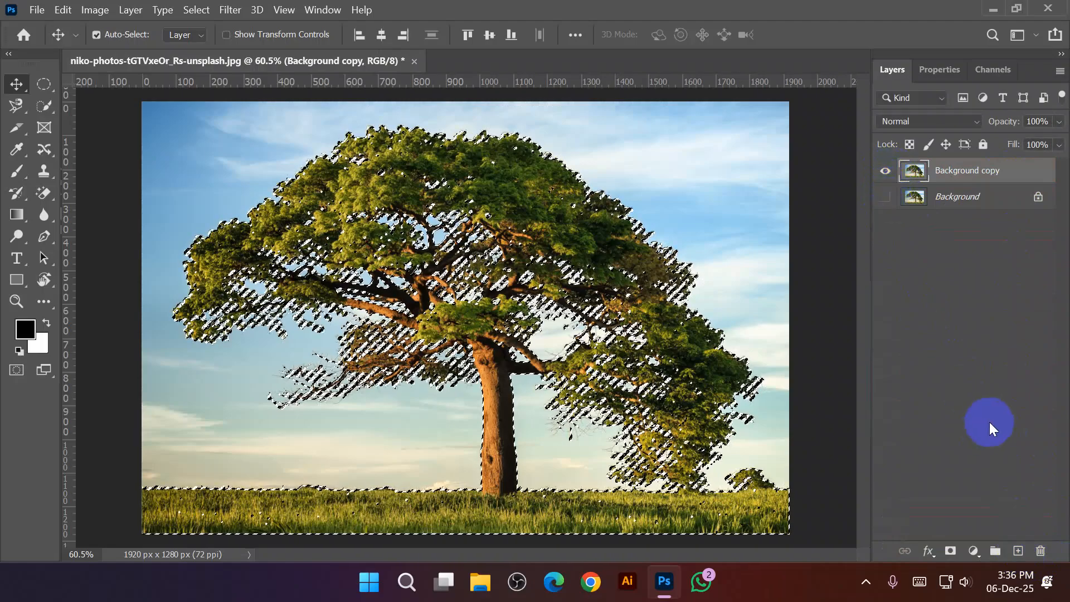
pyautogui.click(949, 552)
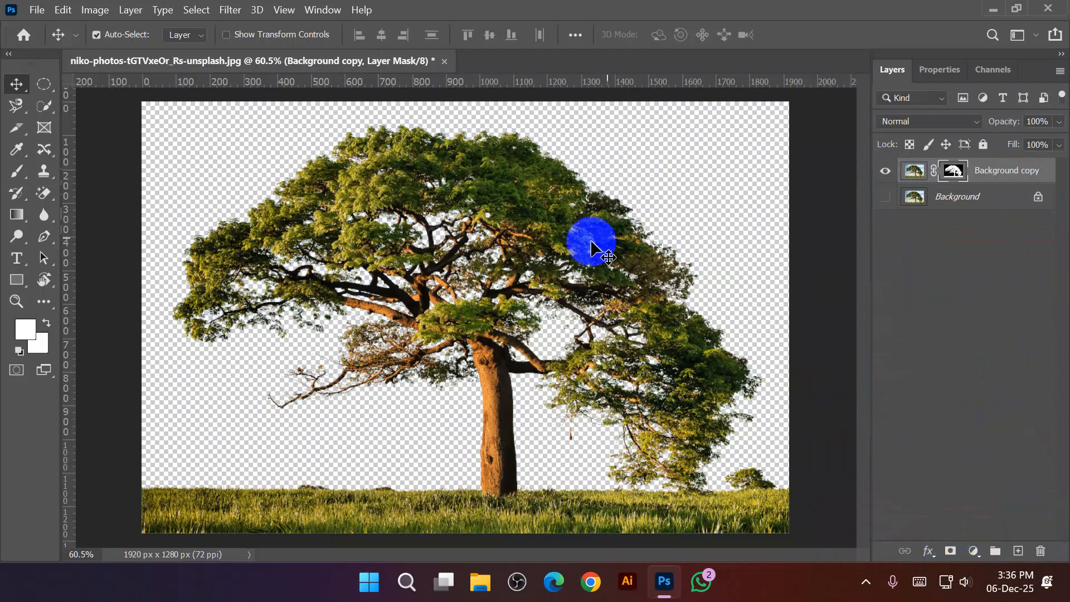
# - Examine the masked tree's edges up close, including the gaps between branches and the leaf outline along the crown
pyautogui.scroll(2, 441, 226)
pyautogui.scroll(8, 440, 226)
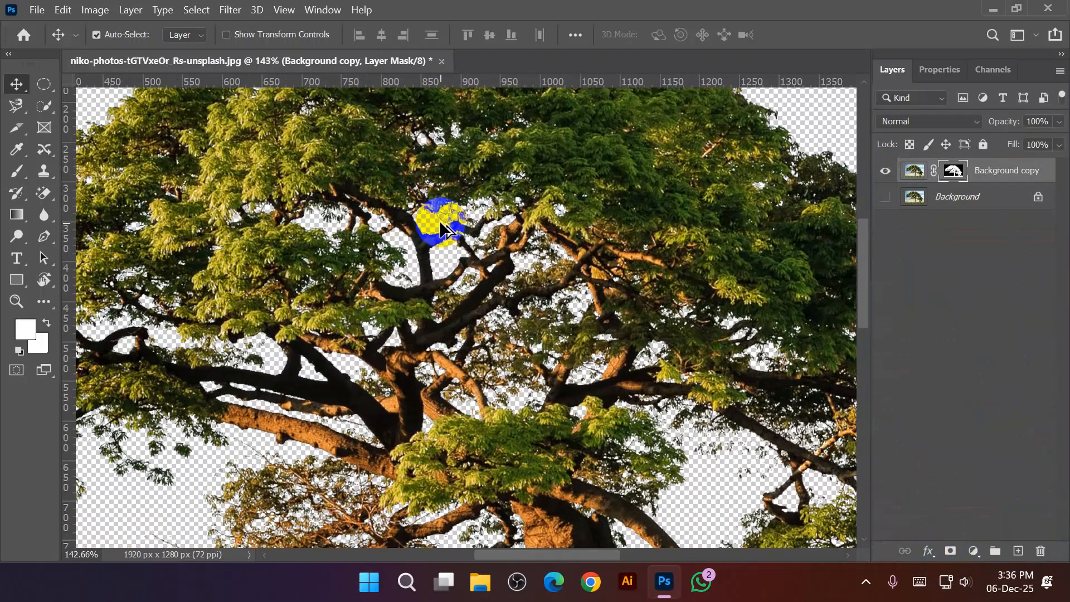
pyautogui.scroll(4, 419, 234)
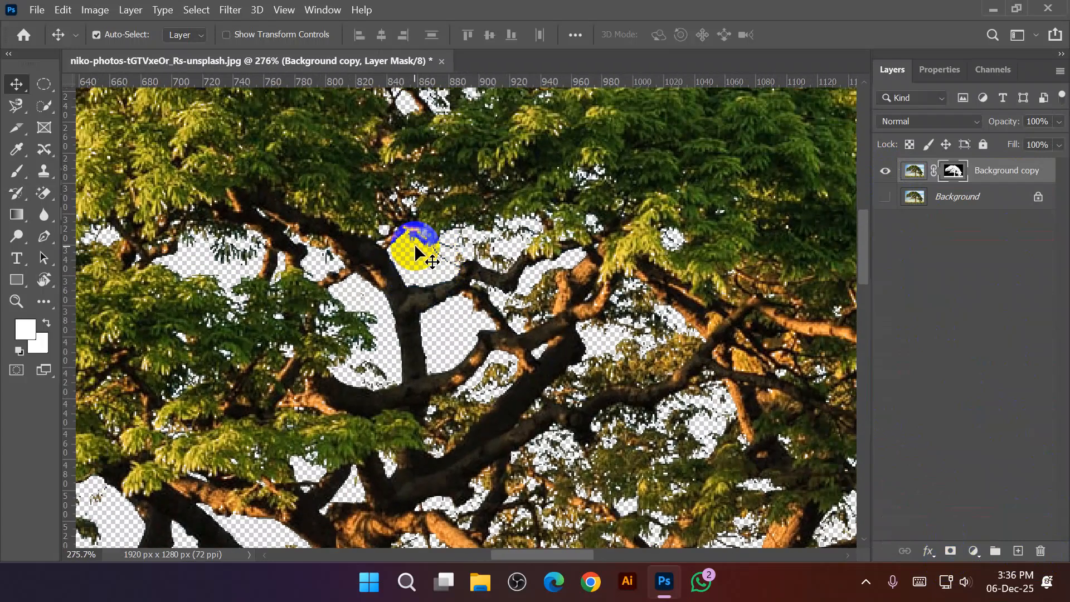
pyautogui.scroll(5, 419, 252)
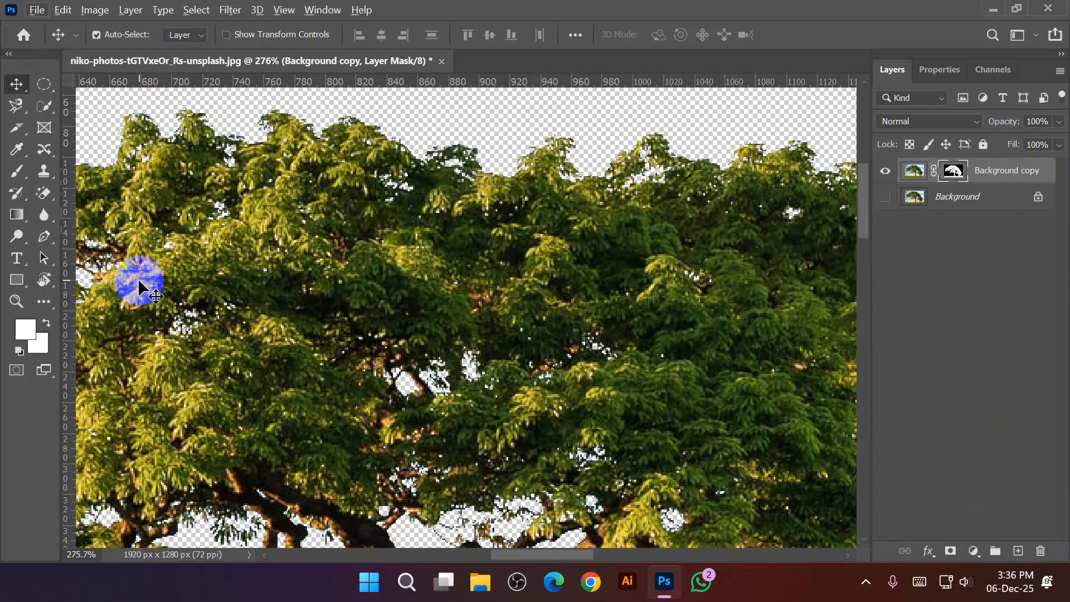
pyautogui.hscroll(-6, 311, 280)
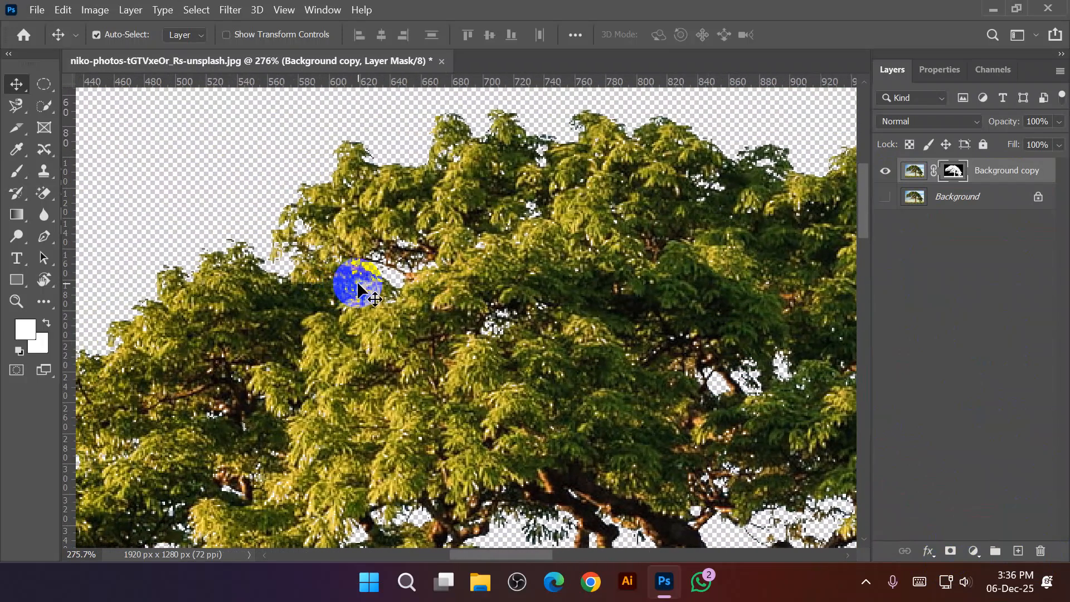
pyautogui.scroll(-8, 356, 281)
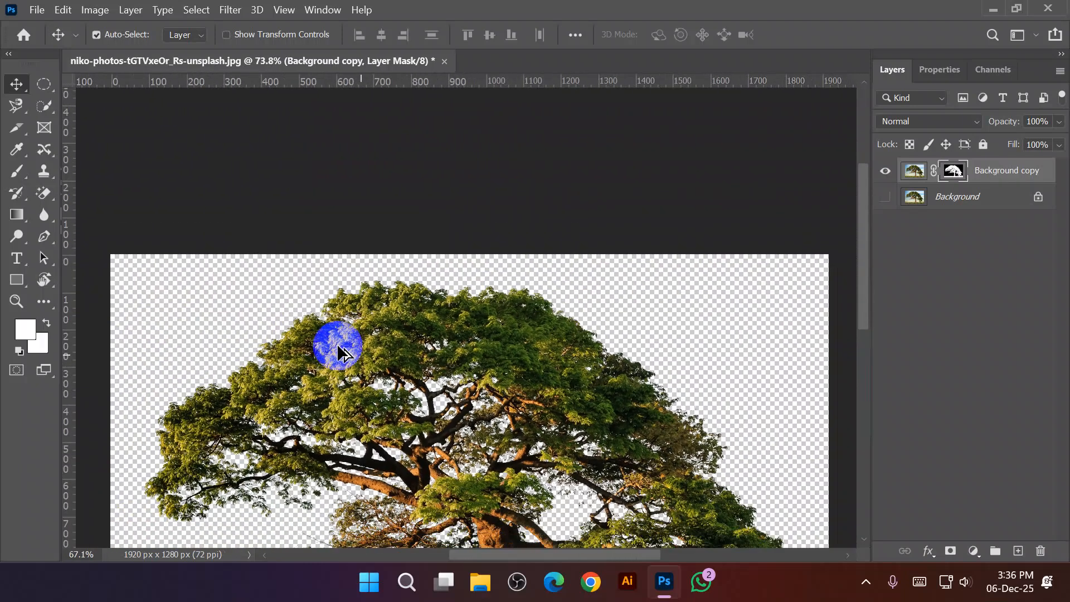
pyautogui.scroll(-2, 338, 351)
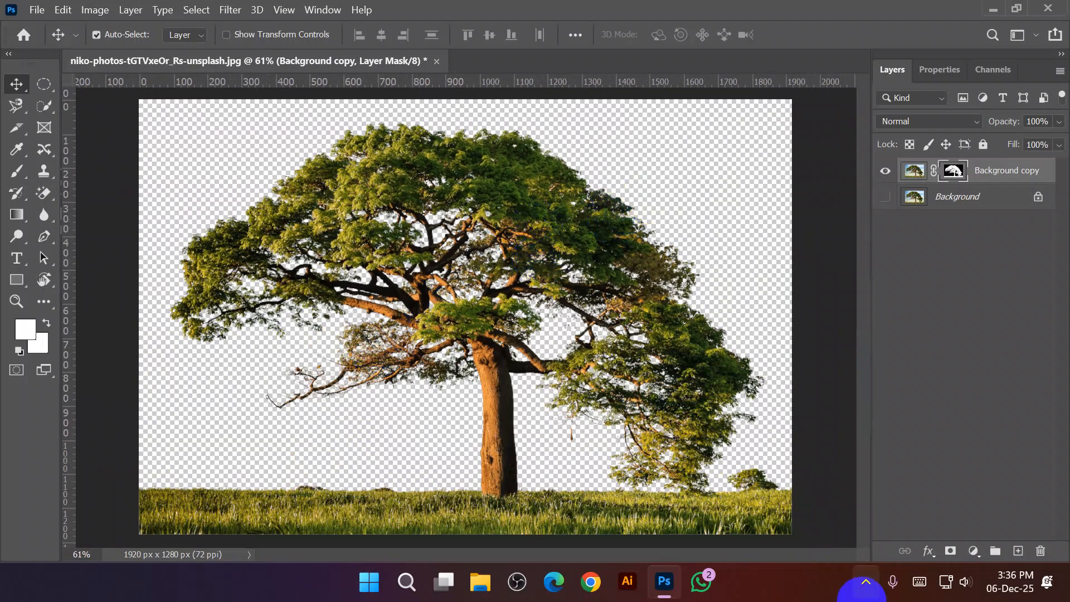
pyautogui.scroll(-1, 439, 301)
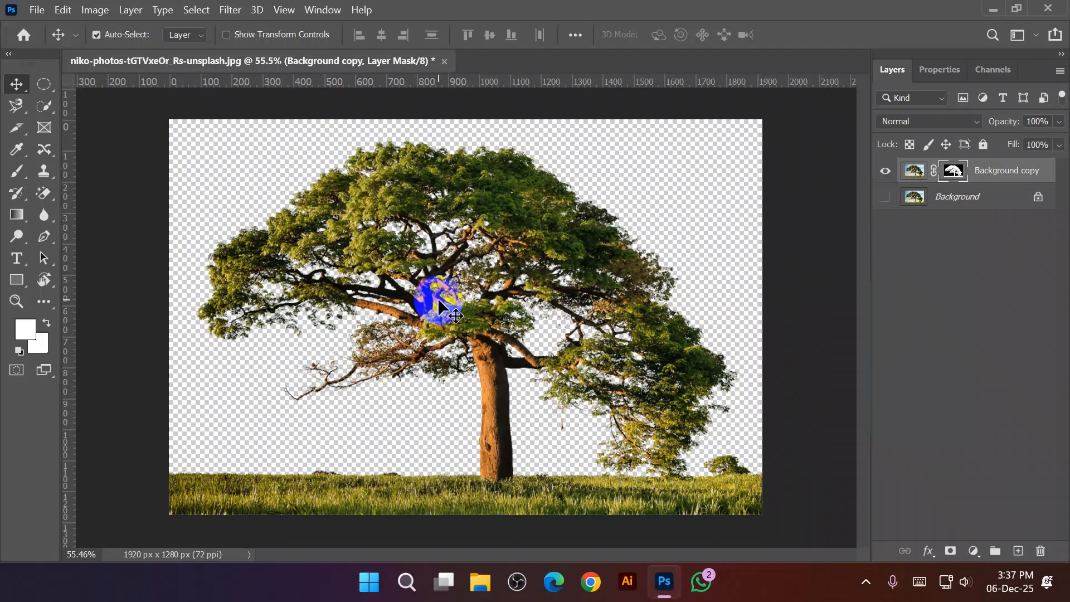
# - Export the cutout as a transparent PNG at 1920 x 1280 px and 100% scale into the Graphic folder on the Desktop
pyautogui.click(37, 10)
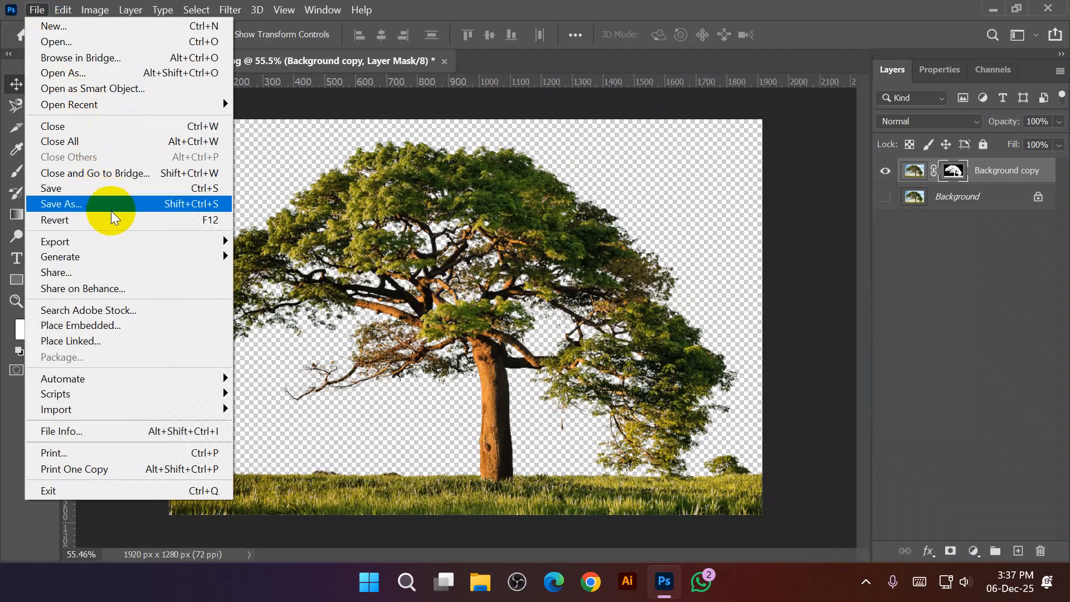
pyautogui.moveTo(152, 241)
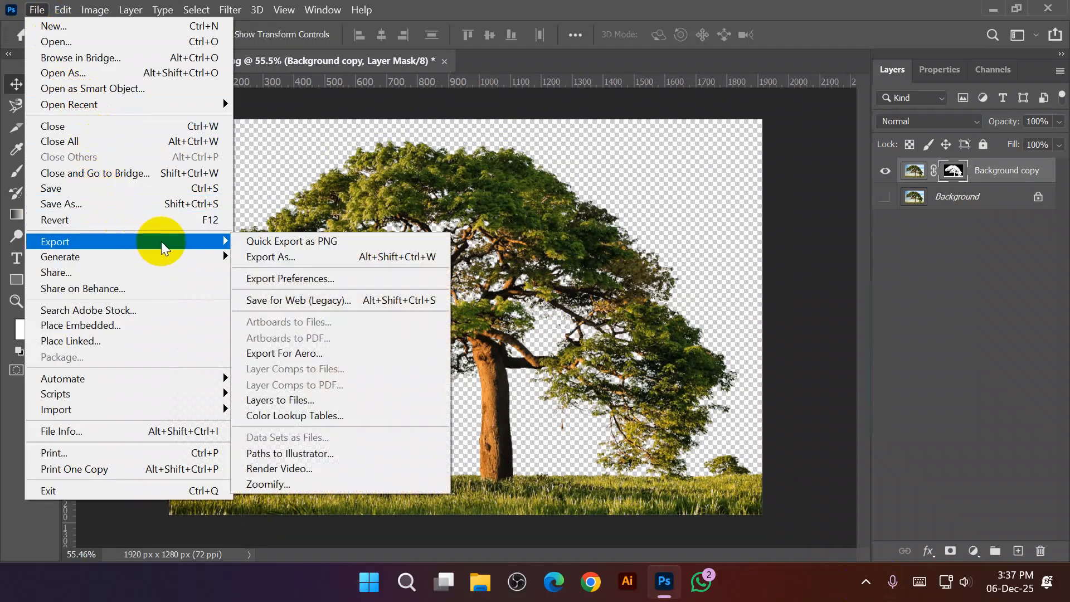
pyautogui.click(268, 258)
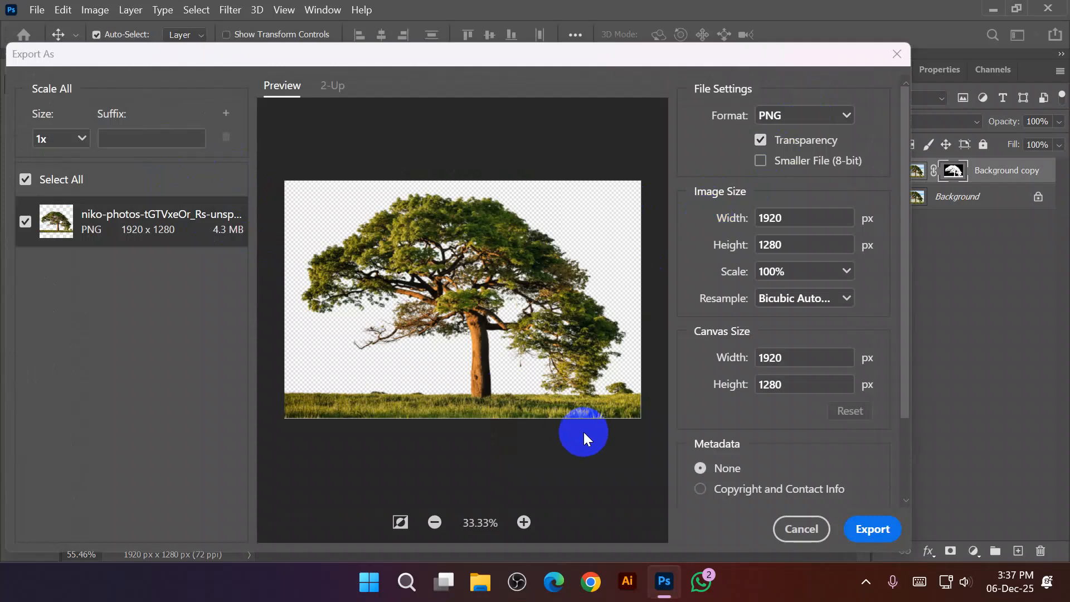
pyautogui.click(864, 535)
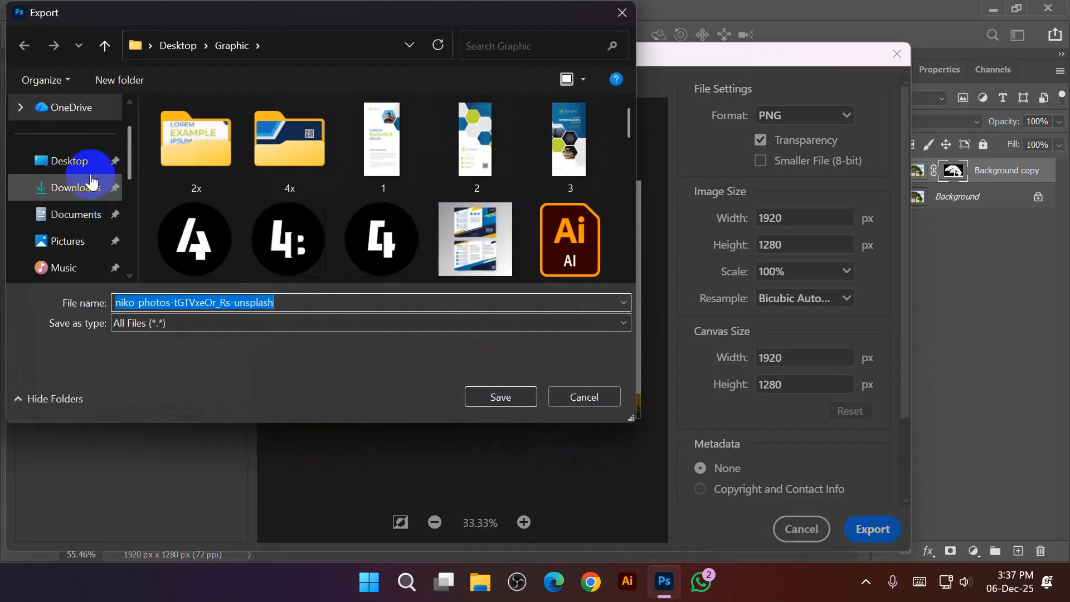
pyautogui.click(78, 162)
pyautogui.click(177, 157)
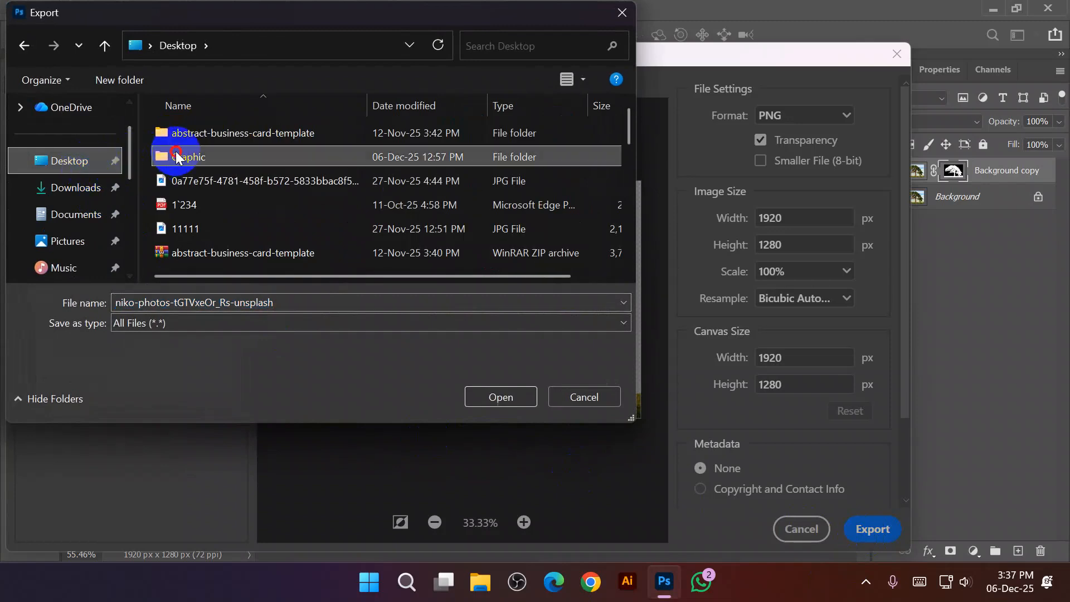
pyautogui.doubleClick(176, 156)
pyautogui.click(502, 395)
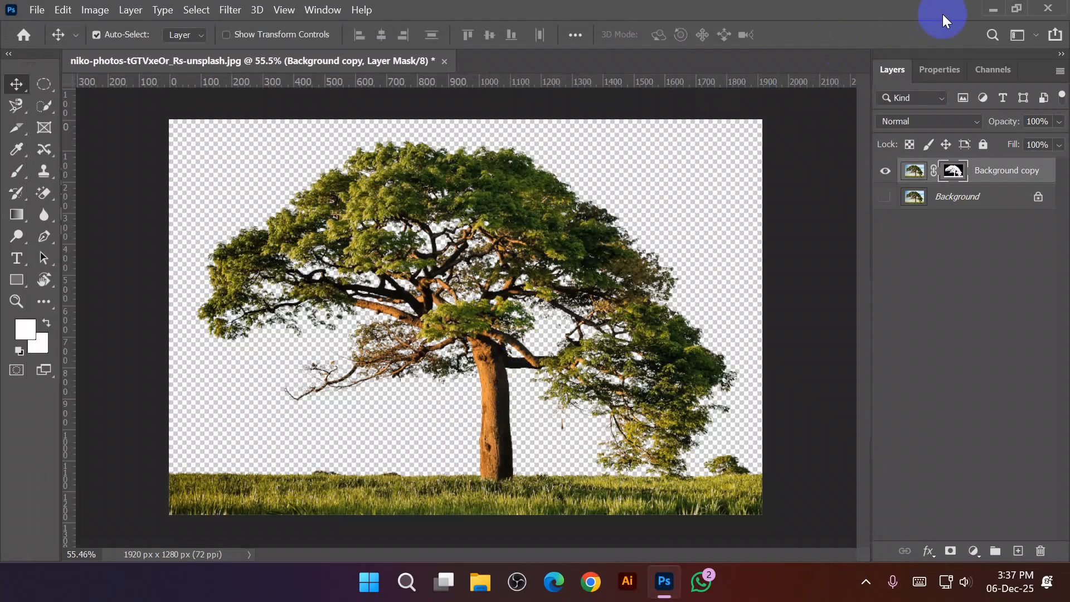
# - Open the exported niko-photos-tGTVxeOr_Rs-unsplash.png from the Desktop's Graphic folder in File Explorer and view it maximized
pyautogui.click(992, 8)
pyautogui.click(481, 583)
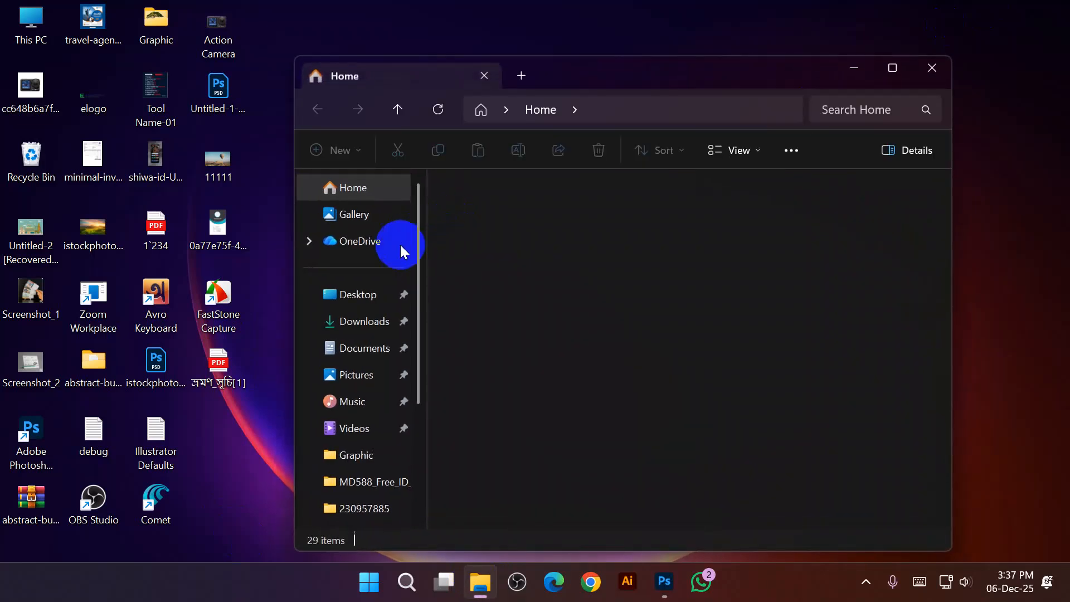
pyautogui.click(368, 304)
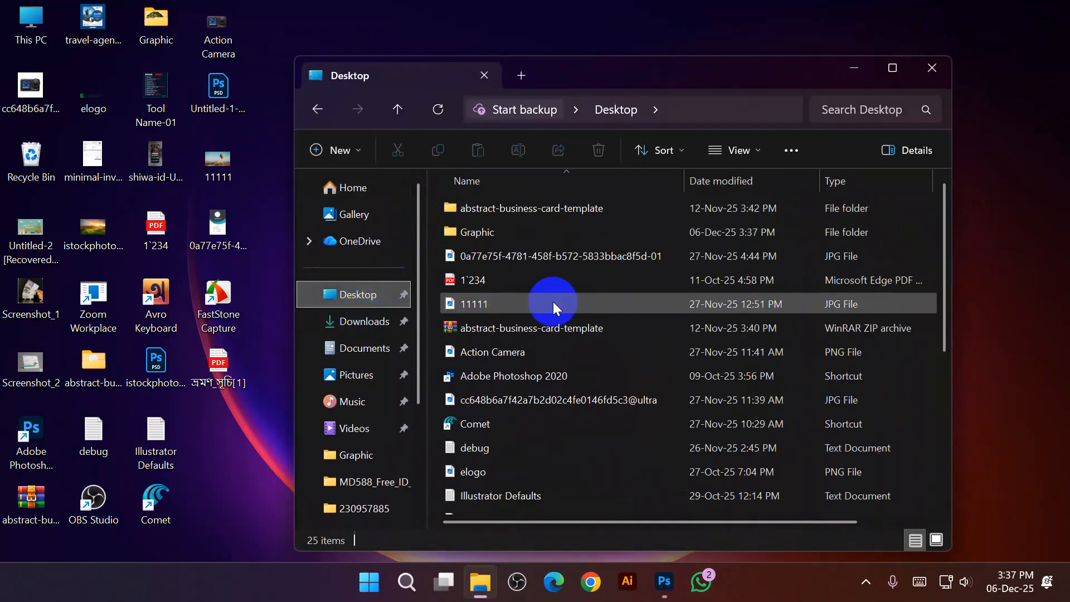
pyautogui.doubleClick(541, 223)
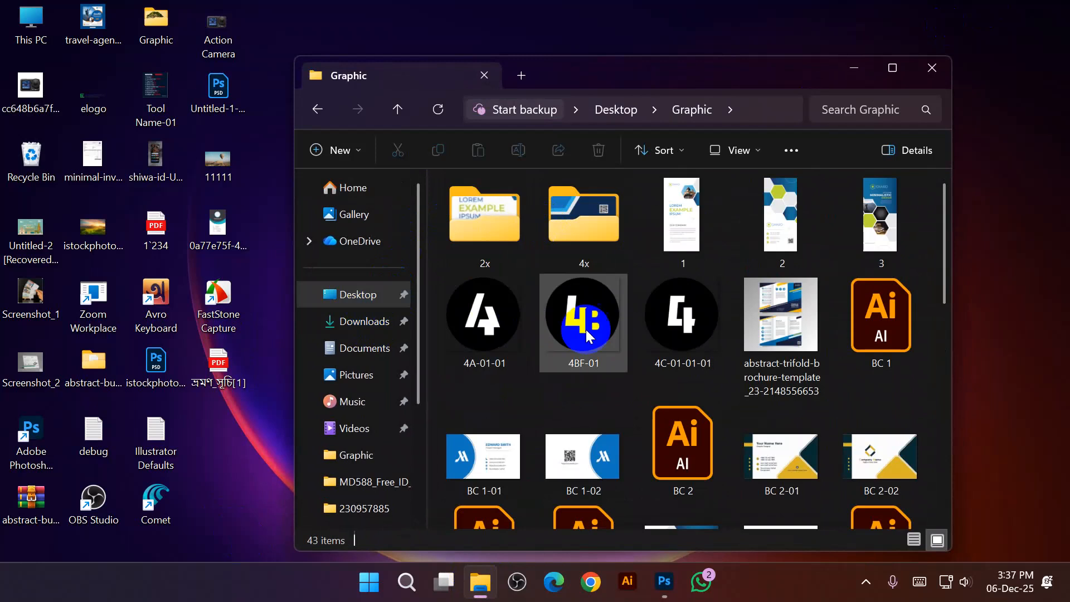
pyautogui.scroll(-10, 586, 330)
pyautogui.doubleClick(470, 364)
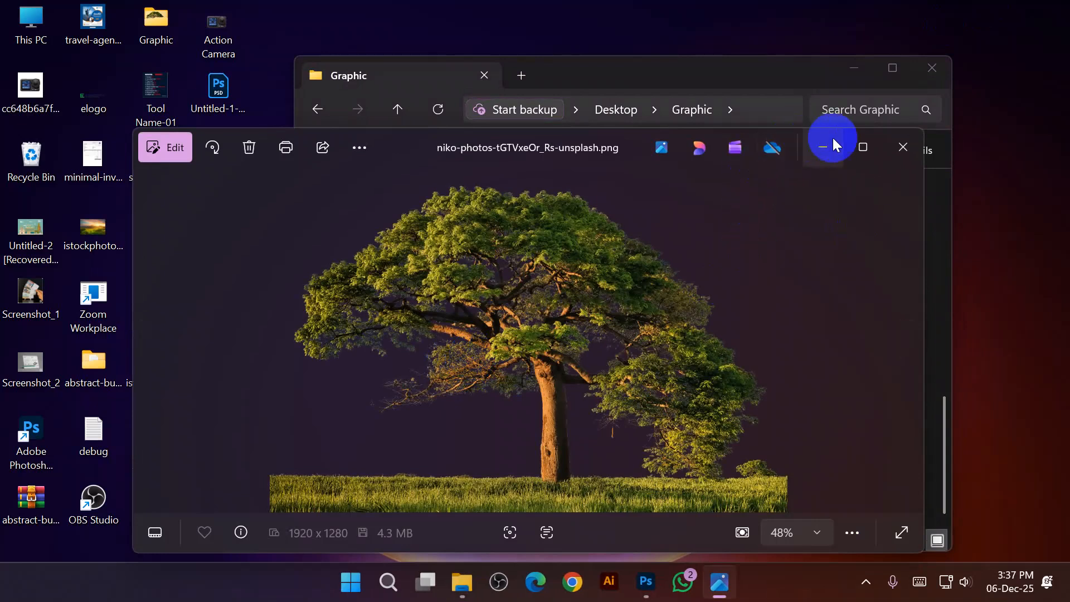
pyautogui.click(847, 144)
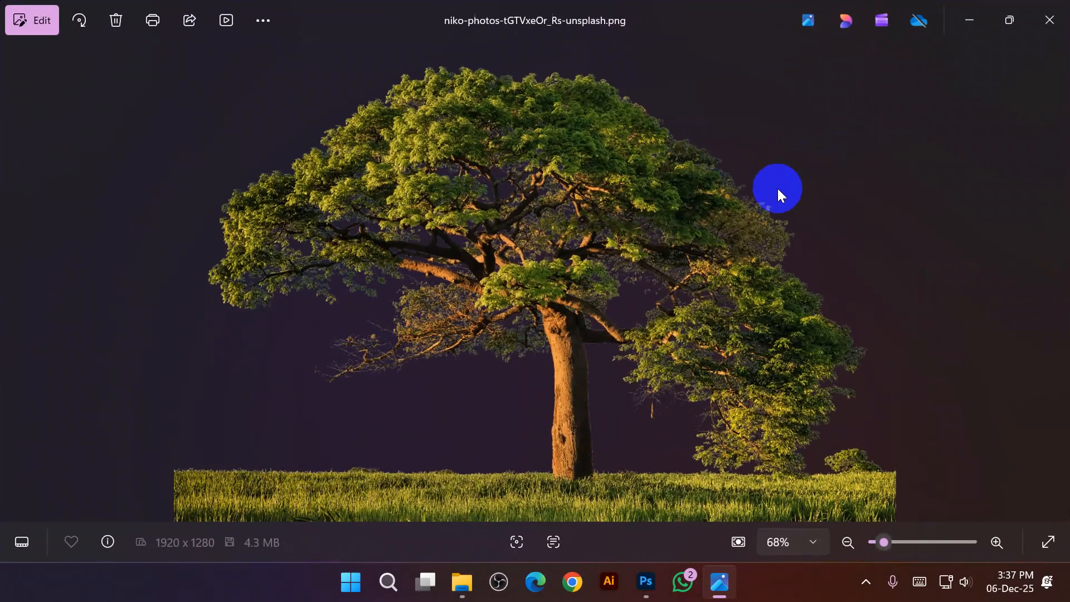
# - Close the image preview, minimize the Graphic folder window and switch back to Photoshop
pyautogui.click(1048, 35)
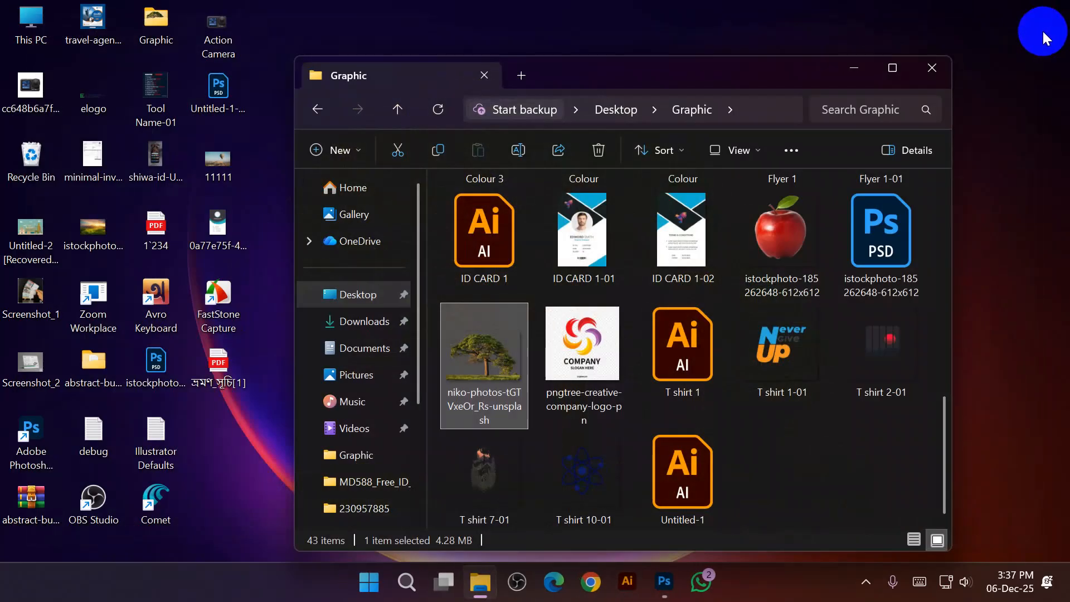
pyautogui.click(862, 70)
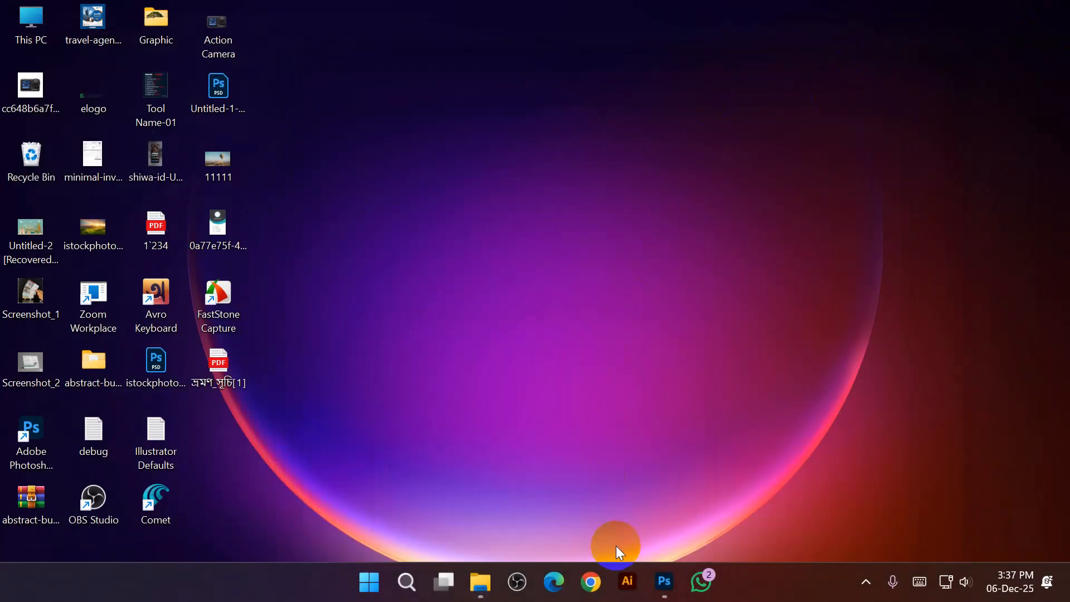
pyautogui.moveTo(665, 591)
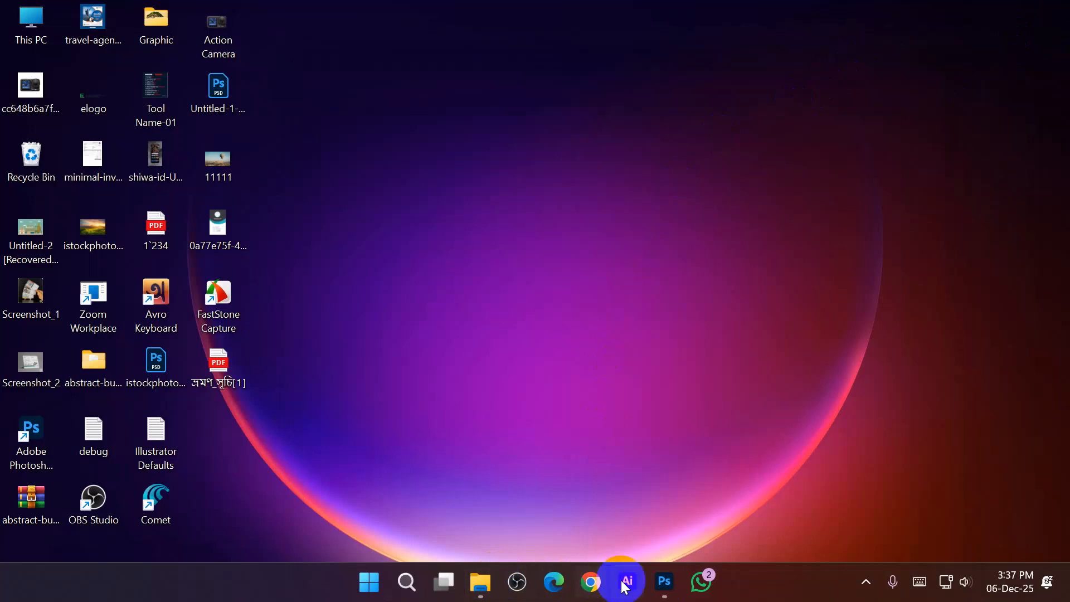
pyautogui.click(676, 587)
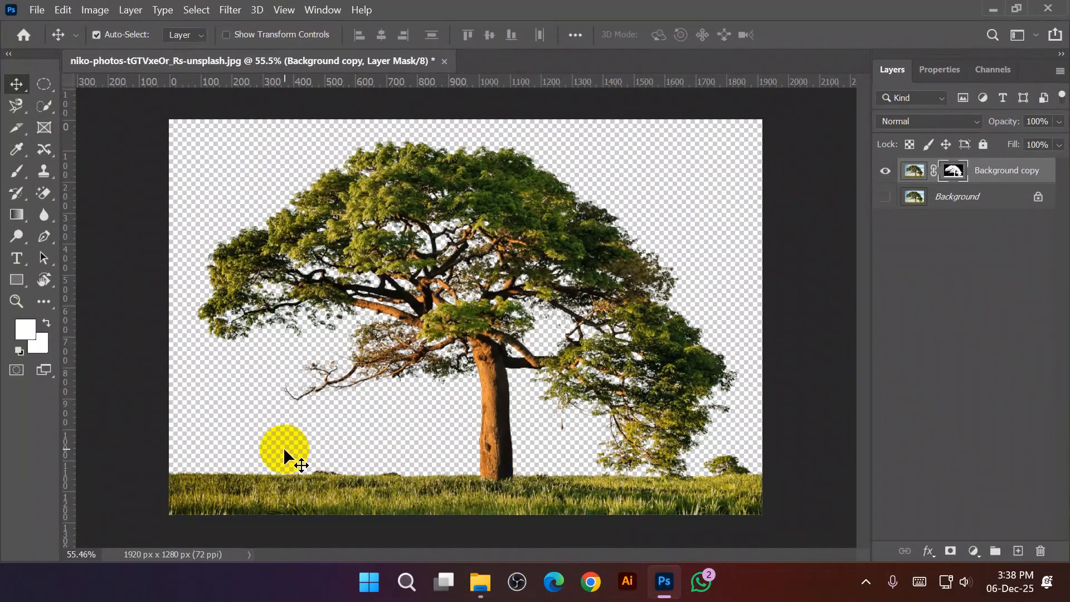
# - Examine the grass near the image's lower-left corner up close for small transparent holes in the masked area
pyautogui.scroll(8, 204, 507)
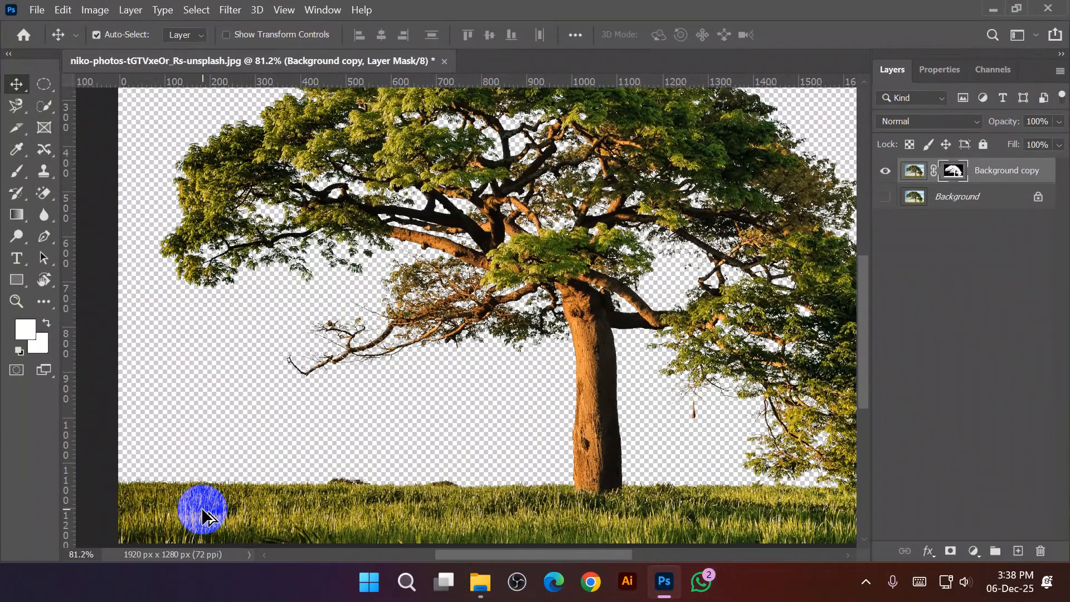
pyautogui.scroll(2, 205, 506)
pyautogui.moveTo(221, 487); pyautogui.dragTo(442, 242)
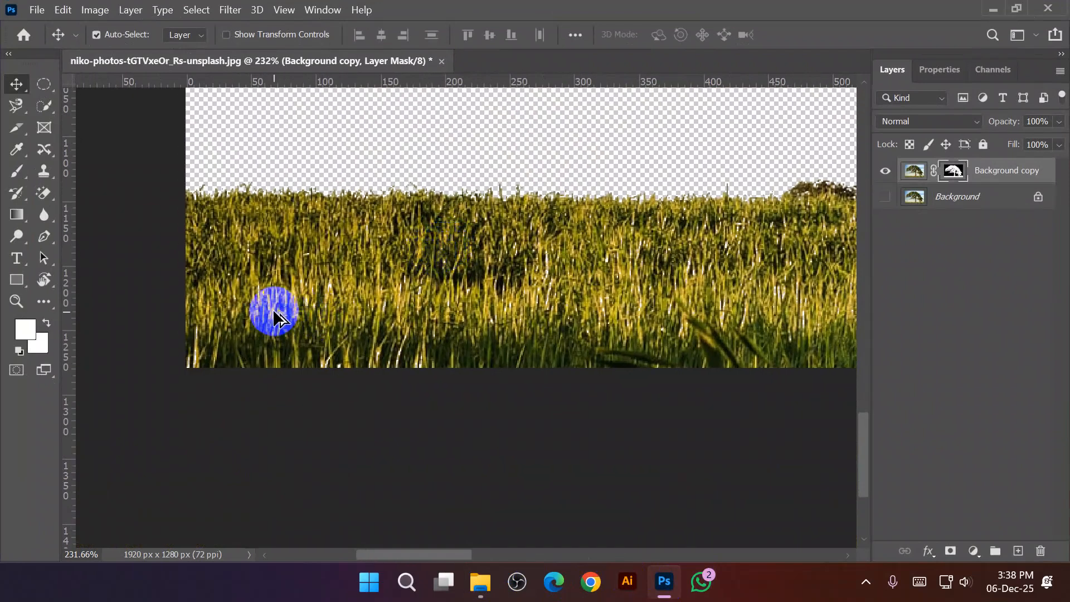
pyautogui.scroll(5, 275, 310)
pyautogui.scroll(1, 275, 310)
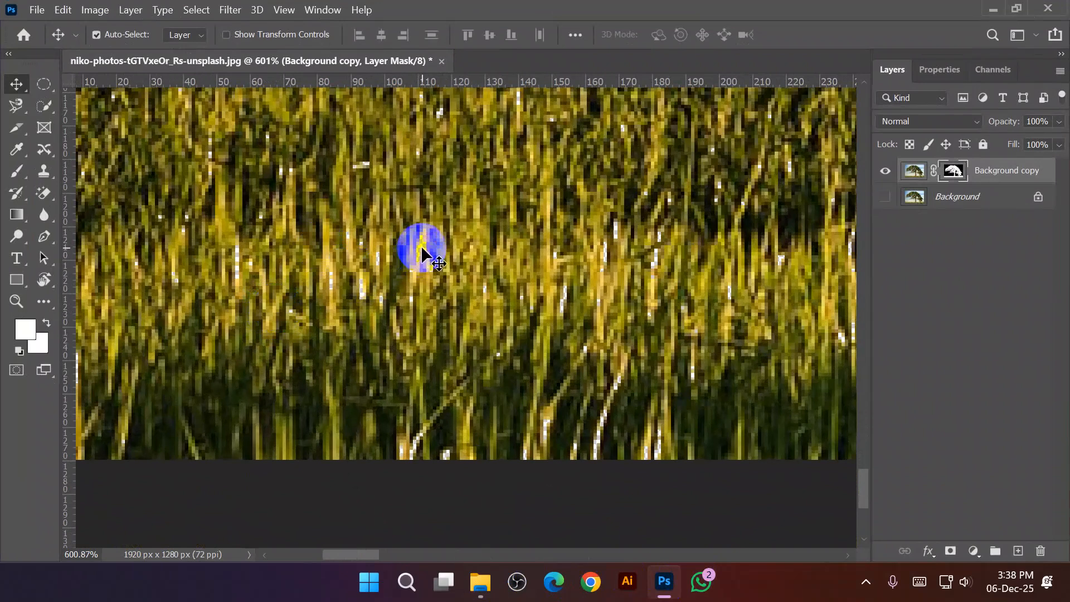
pyautogui.scroll(-5, 422, 251)
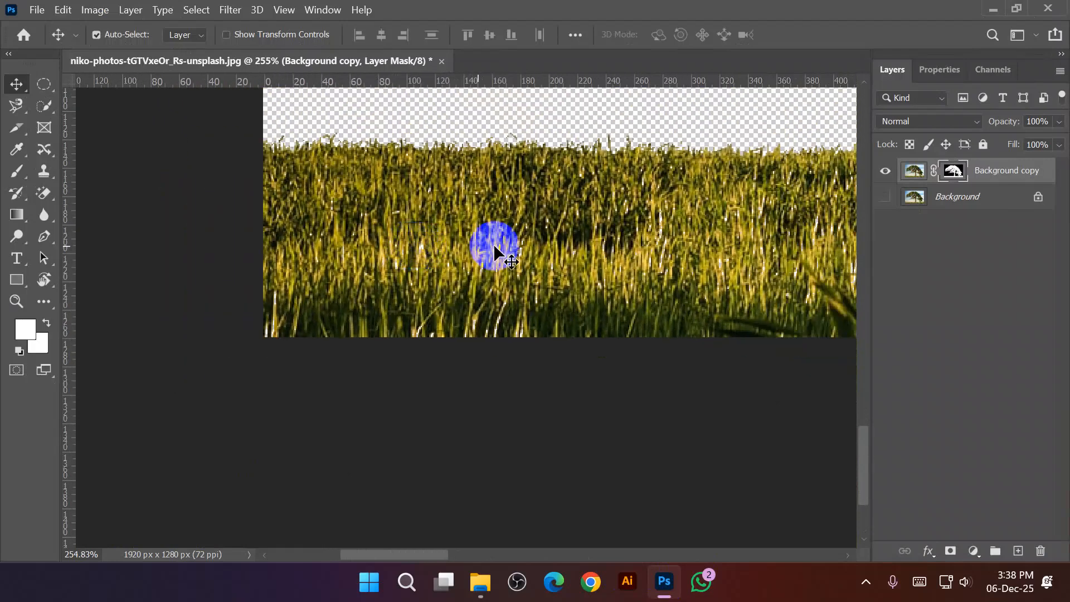
pyautogui.moveTo(523, 244); pyautogui.dragTo(401, 318)
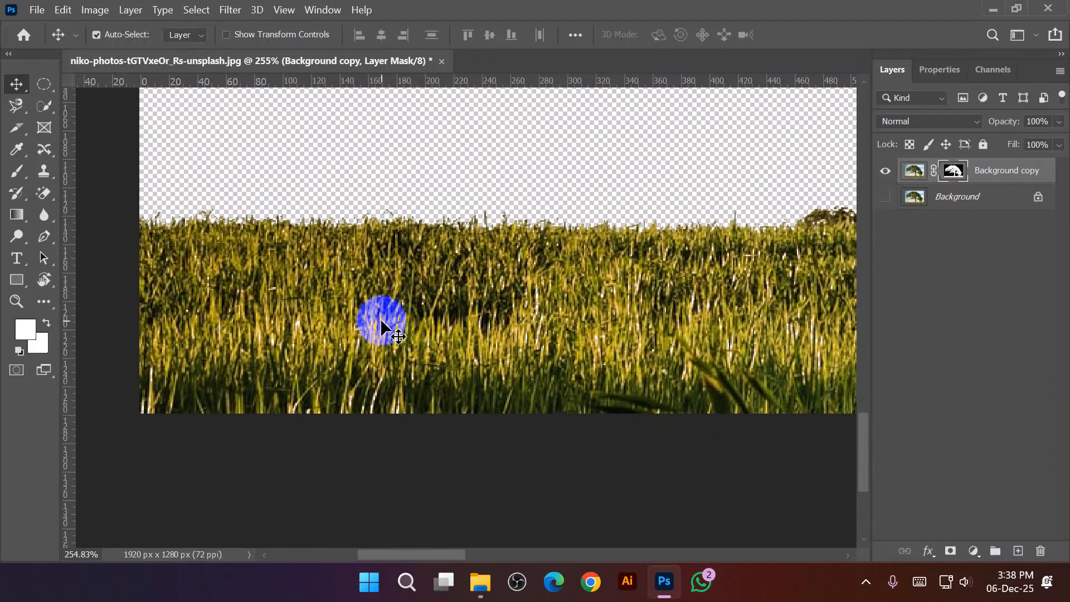
# - Target the Background copy's layer mask and set white as the foreground colour with black as the background colour
pyautogui.click(955, 172)
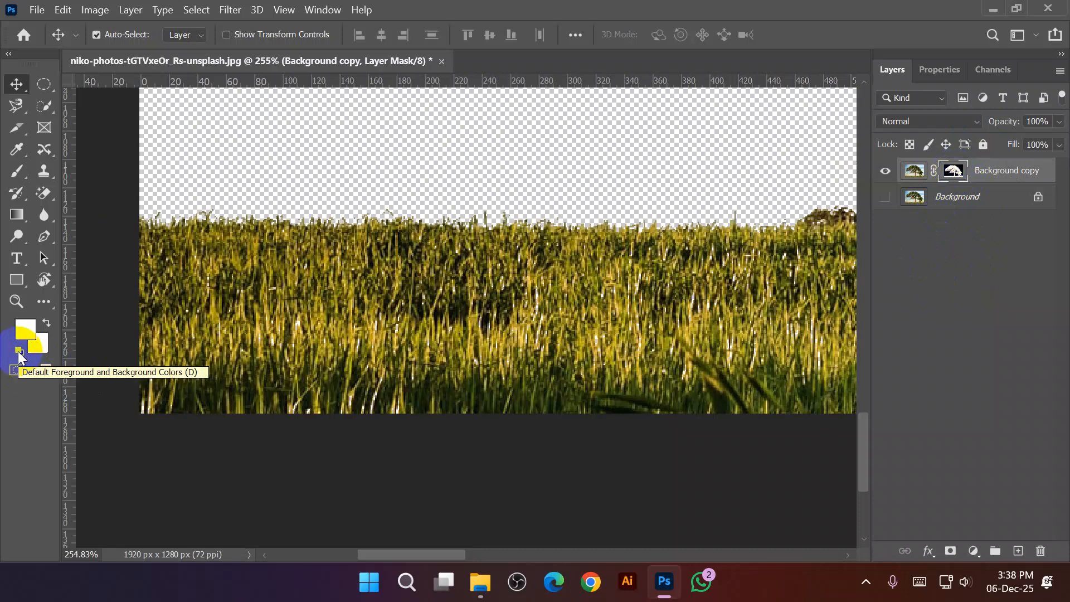
pyautogui.press('k')
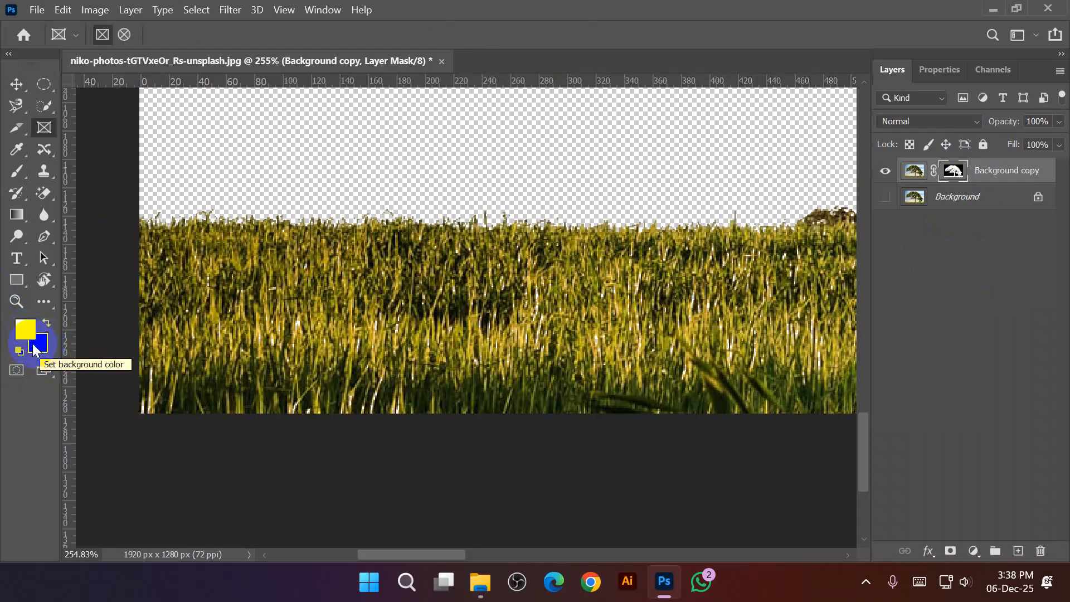
pyautogui.press('d')
pyautogui.press('x')
pyautogui.click(25, 329)
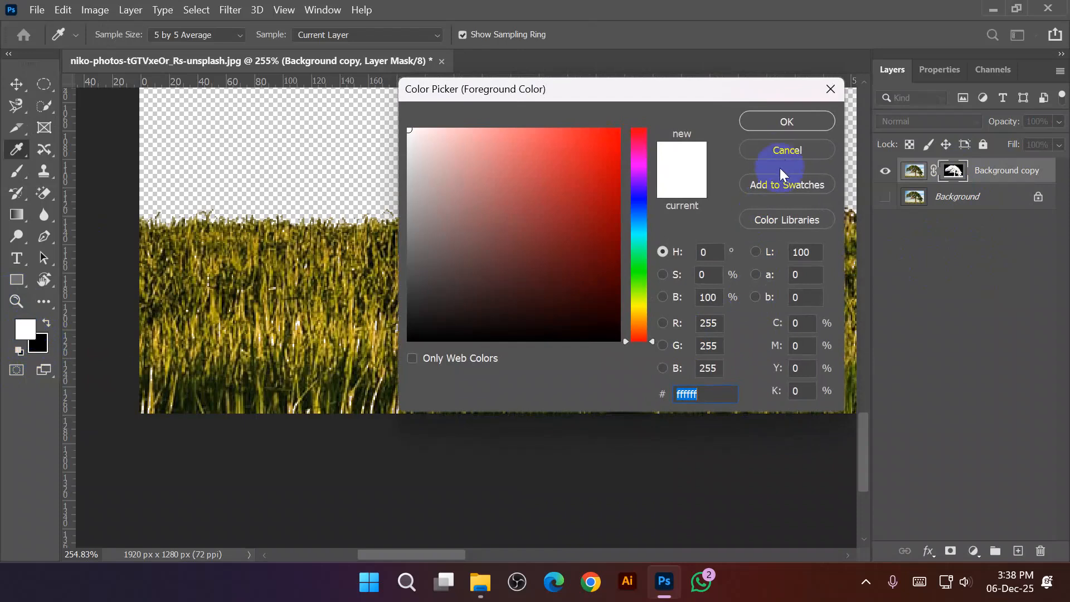
pyautogui.click(783, 152)
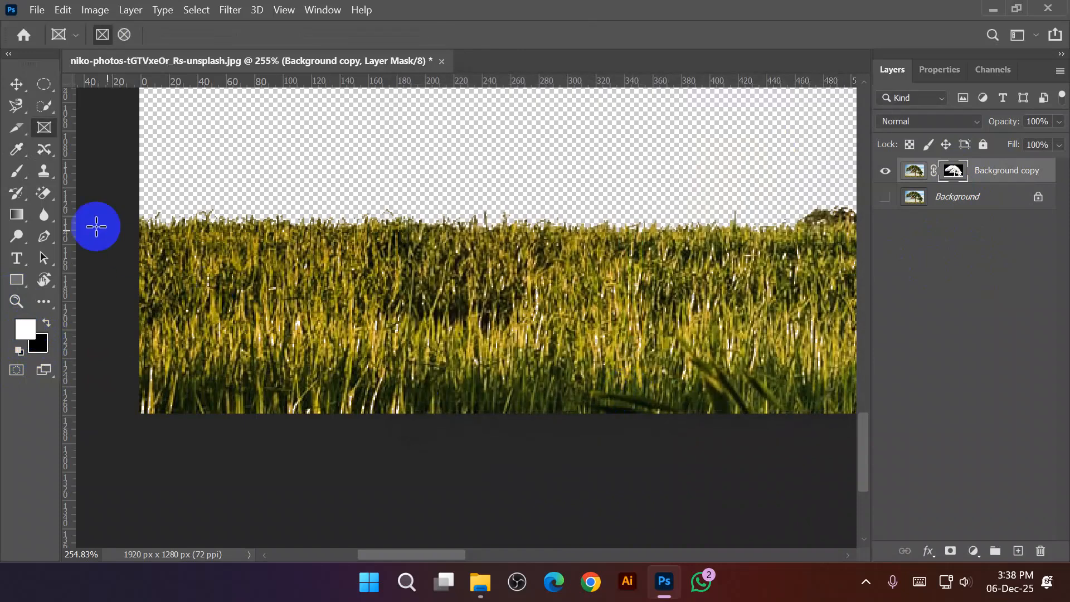
# - Set up the Brush tool with a 92 px size, 100% hardness and 100% opacity
pyautogui.click(20, 174)
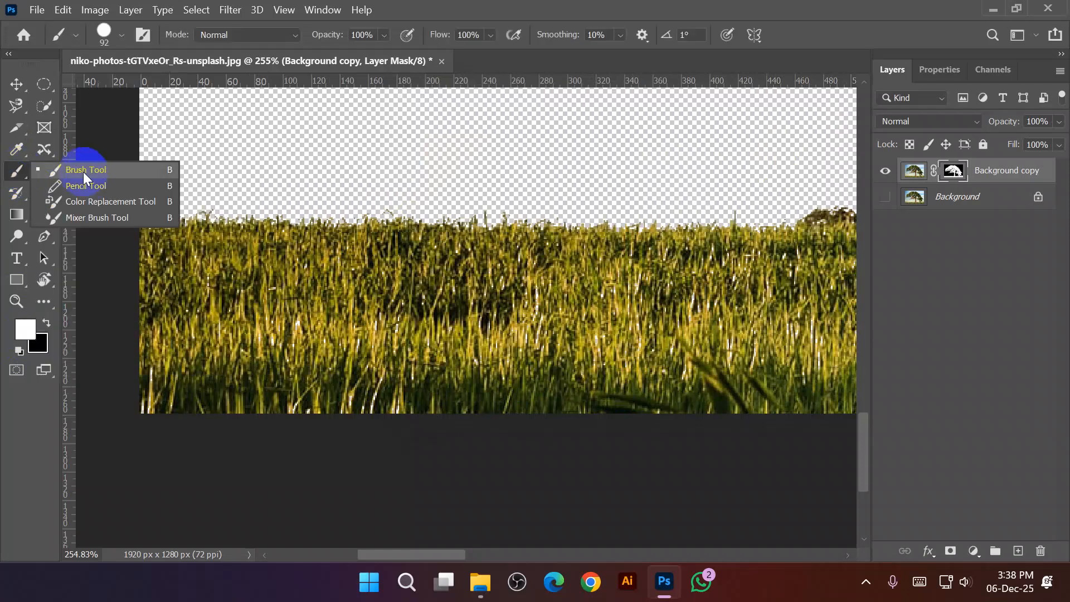
pyautogui.click(86, 171)
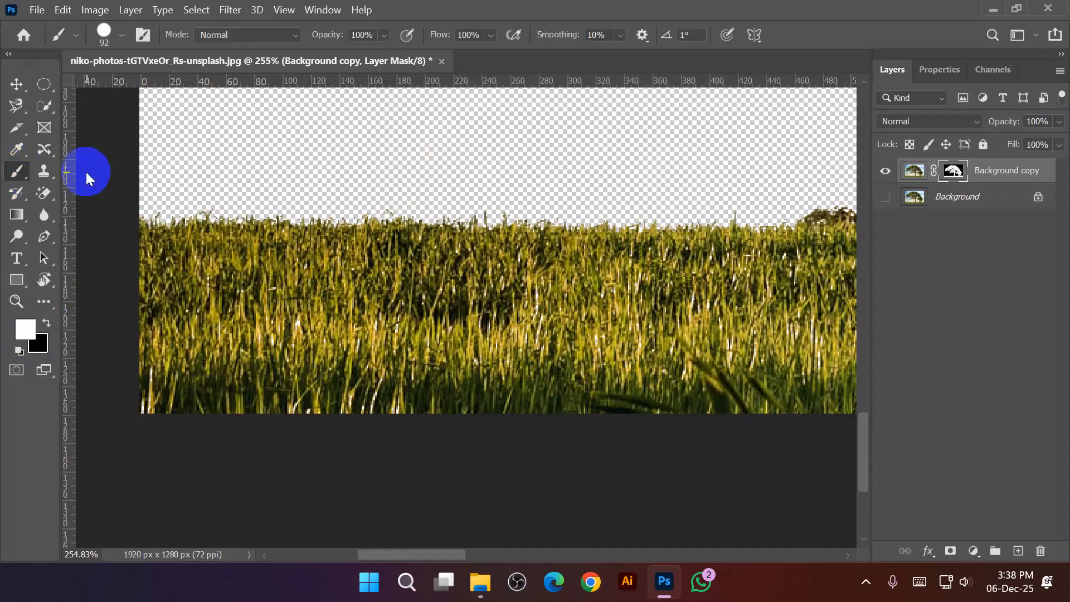
pyautogui.click(121, 36)
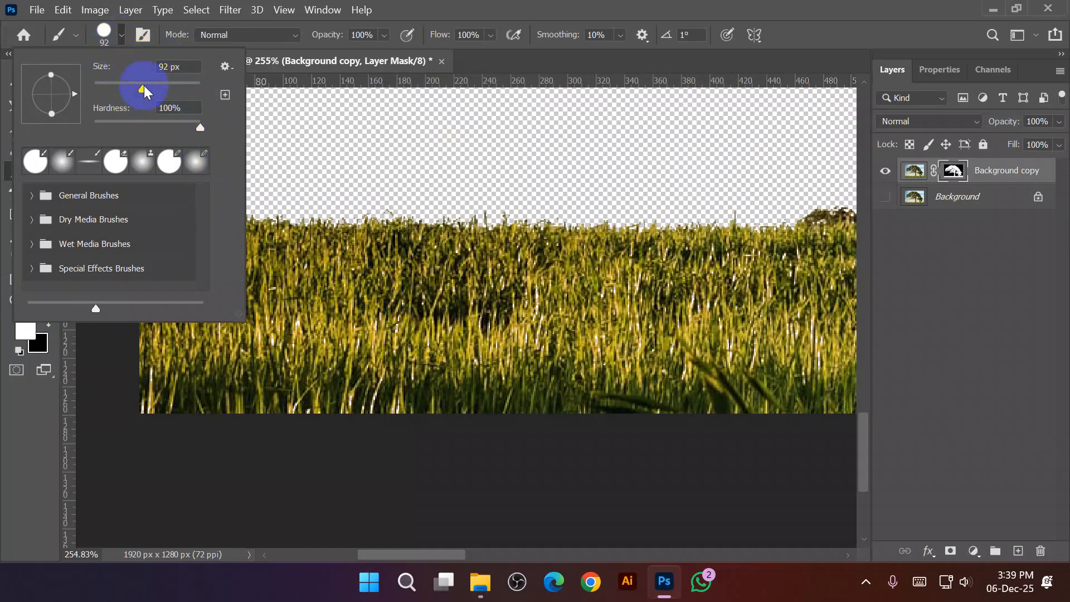
pyautogui.click(368, 36)
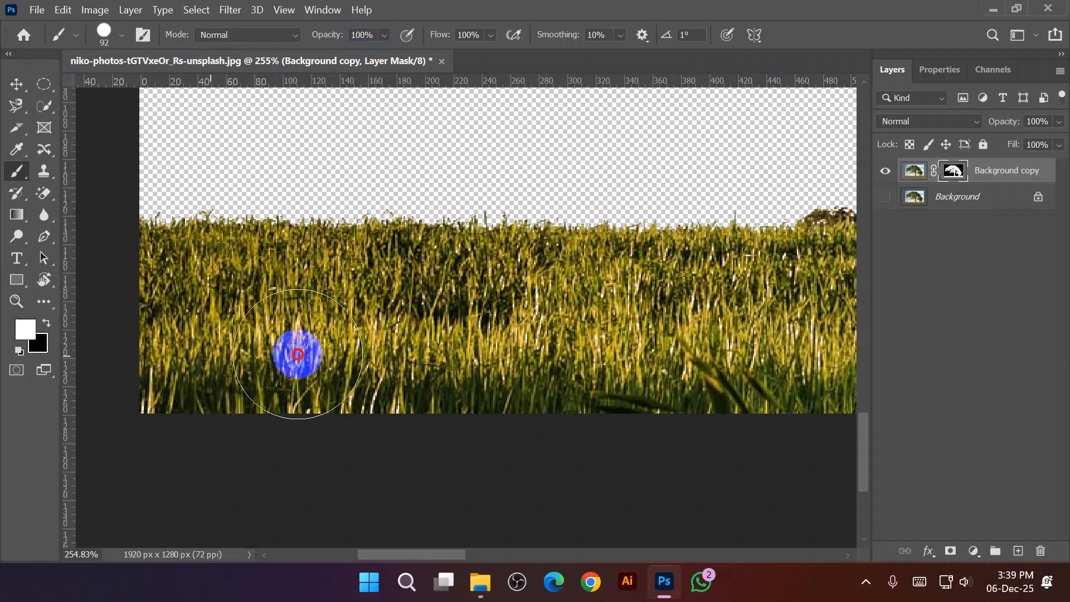
# - Paint white on the layer mask over the left part of the grass to fill its transparent holes, keeping the upper grass outline intact
pyautogui.scroll(2, 167, 394)
pyautogui.scroll(2, 174, 392)
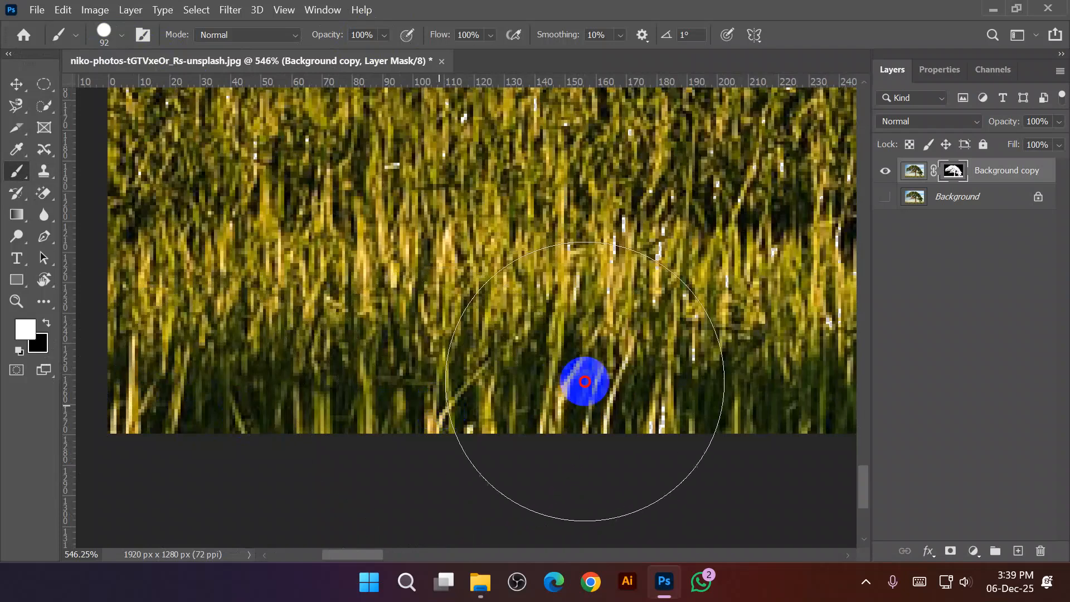
pyautogui.scroll(2, 492, 363)
pyautogui.scroll(3, 492, 363)
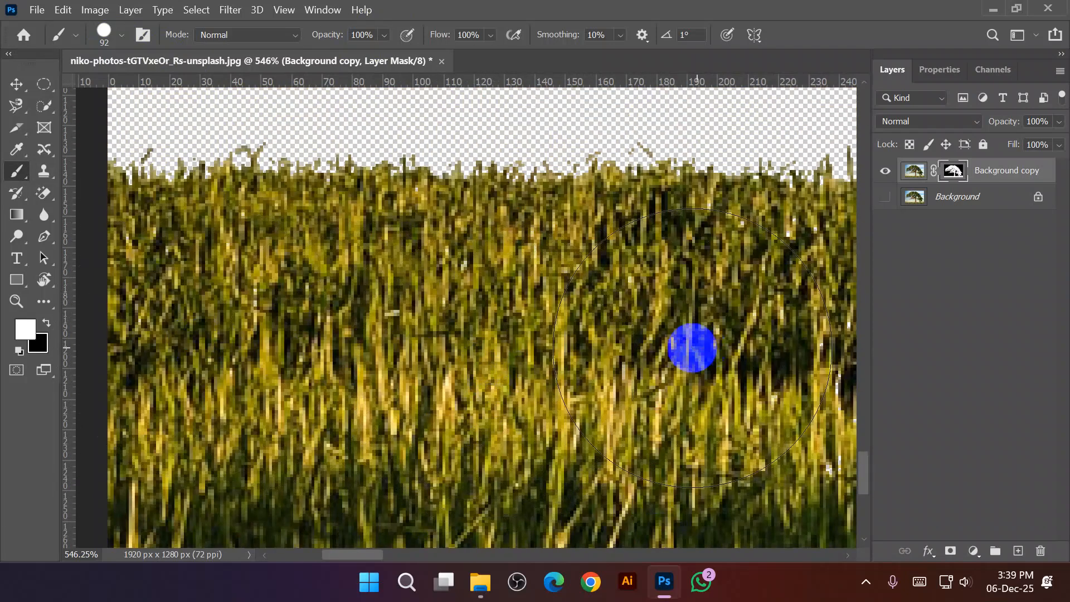
pyautogui.moveTo(677, 349)
pyautogui.mouseDown()
pyautogui.moveTo(230, 347)
pyautogui.moveTo(95, 322)
pyautogui.mouseUp()
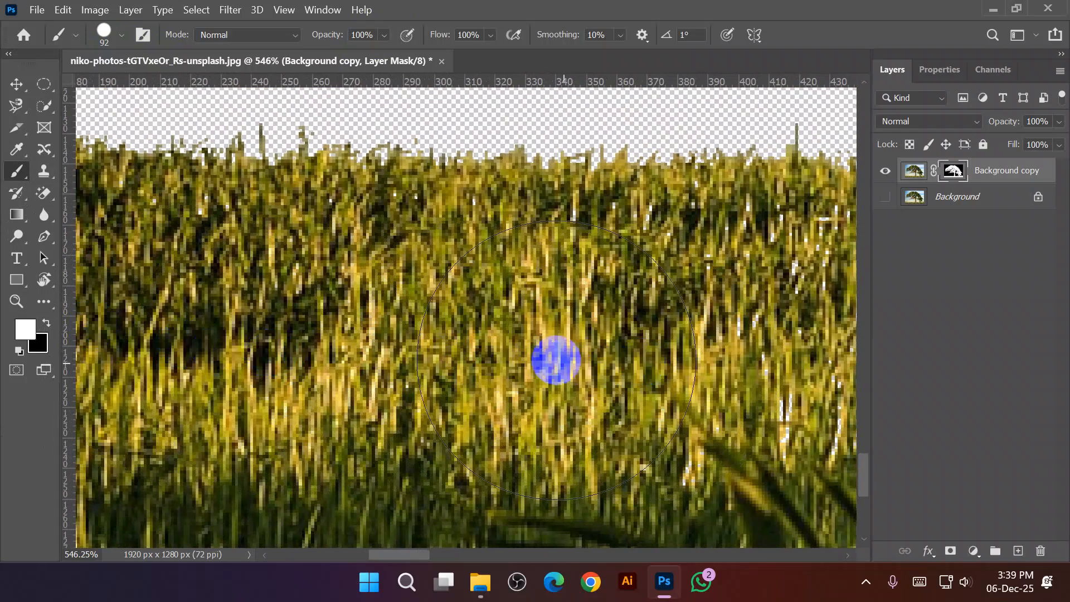
pyautogui.moveTo(171, 303)
pyautogui.mouseDown()
pyautogui.moveTo(616, 320)
pyautogui.moveTo(600, 388)
pyautogui.moveTo(623, 415)
pyautogui.mouseUp()
pyautogui.scroll(-3, 395, 334)
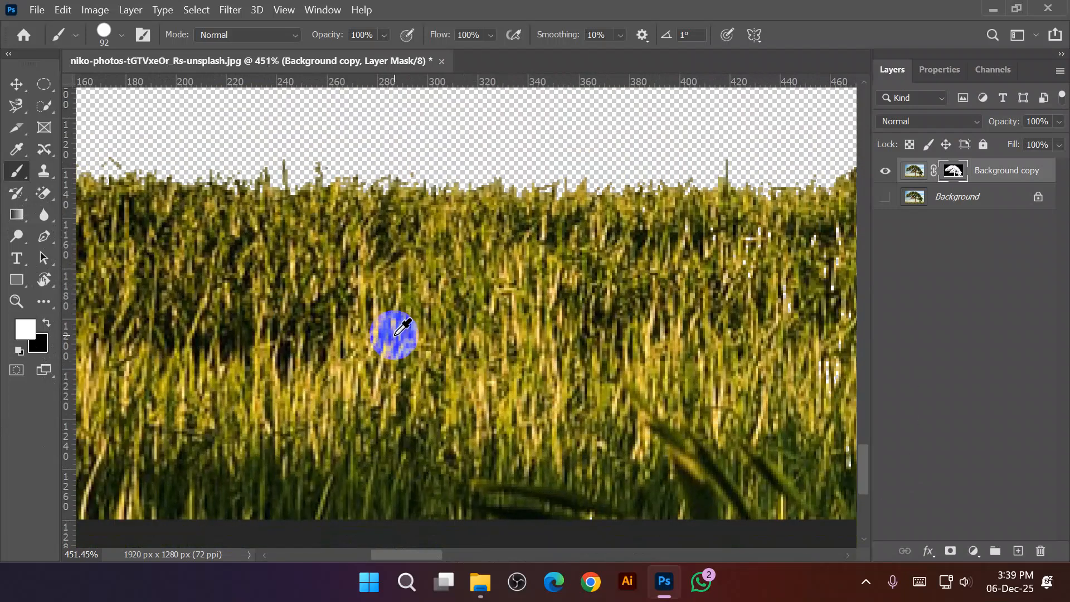
pyautogui.moveTo(710, 342)
pyautogui.mouseDown()
pyautogui.moveTo(347, 349)
pyautogui.moveTo(215, 331)
pyautogui.moveTo(367, 339)
pyautogui.moveTo(332, 352)
pyautogui.moveTo(441, 363)
pyautogui.moveTo(719, 333)
pyautogui.moveTo(470, 338)
pyautogui.moveTo(406, 328)
pyautogui.moveTo(354, 288)
pyautogui.moveTo(346, 298)
pyautogui.moveTo(414, 334)
pyautogui.moveTo(619, 339)
pyautogui.moveTo(551, 326)
pyautogui.moveTo(592, 327)
pyautogui.moveTo(719, 356)
pyautogui.mouseUp()
# - Continue painting the mask white across the middle and right grass up to the image's right edge, below the grass outline
pyautogui.press('space')
pyautogui.moveTo(720, 356); pyautogui.dragTo(418, 351)
pyautogui.moveTo(218, 420); pyautogui.dragTo(676, 420)
pyautogui.moveTo(381, 320)
pyautogui.mouseDown()
pyautogui.moveTo(626, 318)
pyautogui.moveTo(520, 342)
pyautogui.moveTo(440, 342)
pyautogui.moveTo(766, 395)
pyautogui.moveTo(745, 383)
pyautogui.moveTo(370, 382)
pyautogui.moveTo(342, 352)
pyautogui.moveTo(488, 327)
pyautogui.moveTo(390, 318)
pyautogui.moveTo(671, 317)
pyautogui.moveTo(731, 331)
pyautogui.moveTo(249, 422)
pyautogui.moveTo(789, 394)
pyautogui.moveTo(788, 383)
pyautogui.moveTo(270, 370)
pyautogui.moveTo(375, 336)
pyautogui.moveTo(378, 317)
pyautogui.moveTo(710, 320)
pyautogui.moveTo(516, 420)
pyautogui.moveTo(745, 410)
pyautogui.moveTo(717, 382)
pyautogui.moveTo(363, 413)
pyautogui.mouseUp()
pyautogui.press('space')
pyautogui.press('space')
pyautogui.press('space')
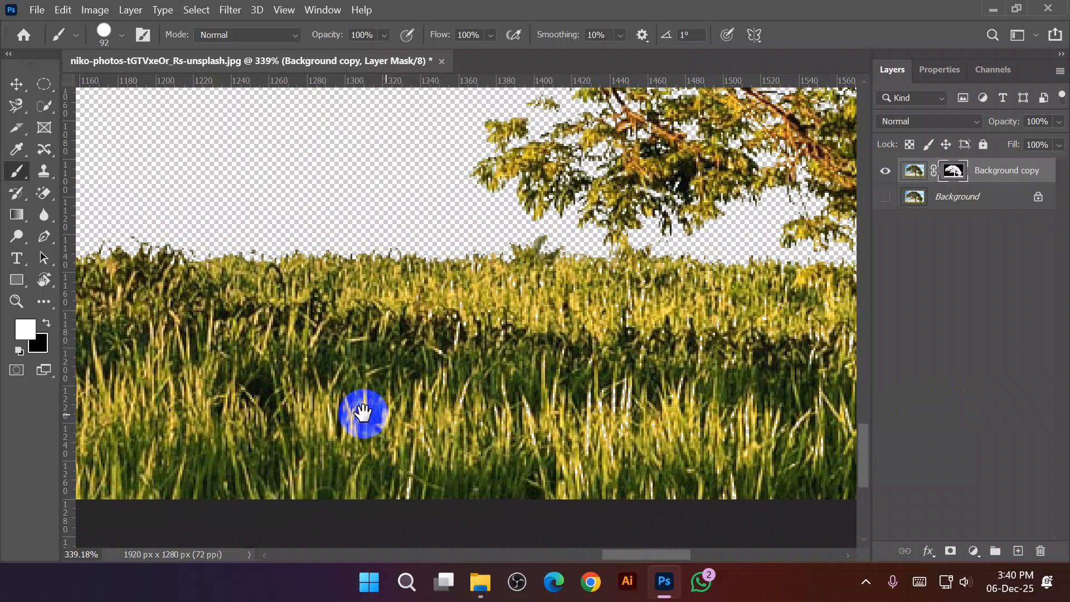
pyautogui.moveTo(271, 402)
pyautogui.mouseDown()
pyautogui.moveTo(508, 402)
pyautogui.moveTo(318, 382)
pyautogui.mouseUp()
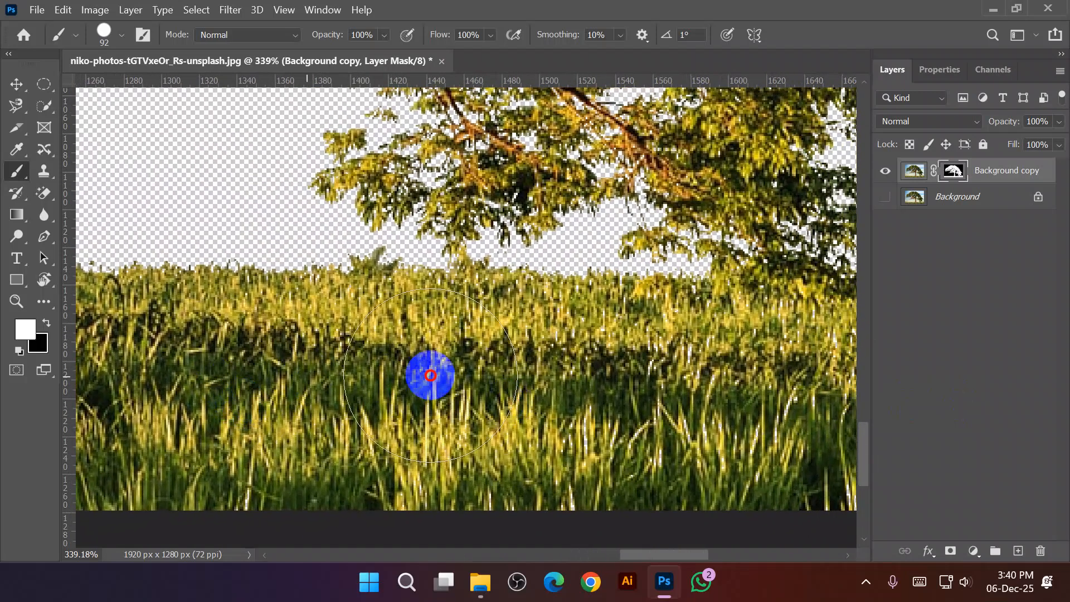
pyautogui.moveTo(363, 413)
pyautogui.mouseDown()
pyautogui.moveTo(306, 446)
pyautogui.moveTo(691, 430)
pyautogui.moveTo(506, 394)
pyautogui.moveTo(638, 379)
pyautogui.moveTo(466, 370)
pyautogui.moveTo(688, 365)
pyautogui.moveTo(726, 408)
pyautogui.moveTo(232, 387)
pyautogui.moveTo(157, 377)
pyautogui.moveTo(162, 349)
pyautogui.moveTo(628, 344)
pyautogui.moveTo(700, 325)
pyautogui.moveTo(353, 450)
pyautogui.moveTo(645, 449)
pyautogui.moveTo(623, 446)
pyautogui.mouseUp()
pyautogui.press('space')
# - Paint white on the layer mask over the inside of the lower trunk to fill its transparent holes
pyautogui.scroll(-14, 617, 441)
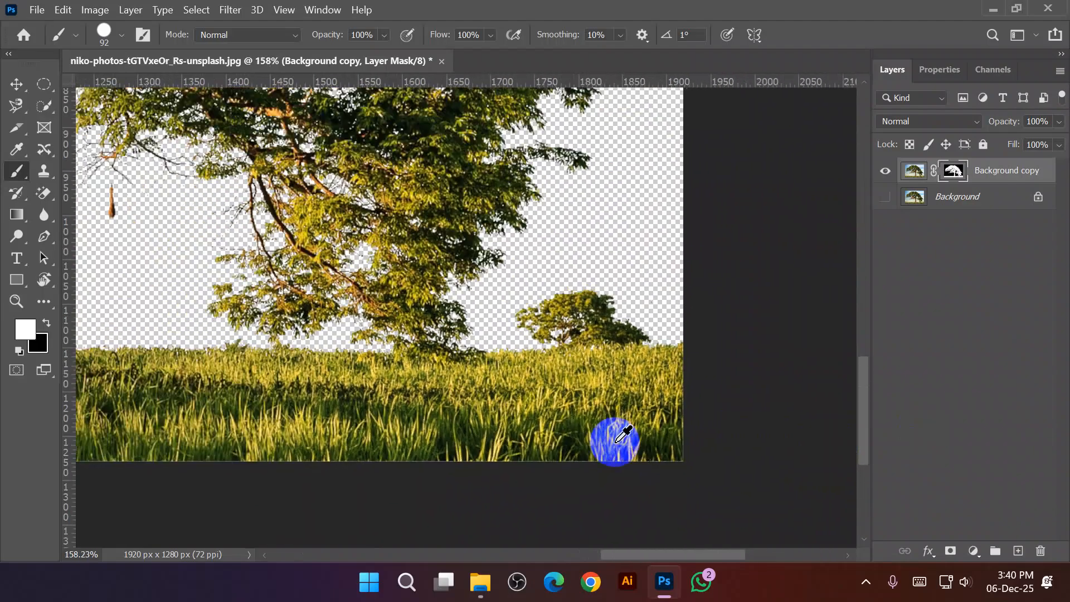
pyautogui.scroll(-2, 617, 441)
pyautogui.scroll(12, 273, 387)
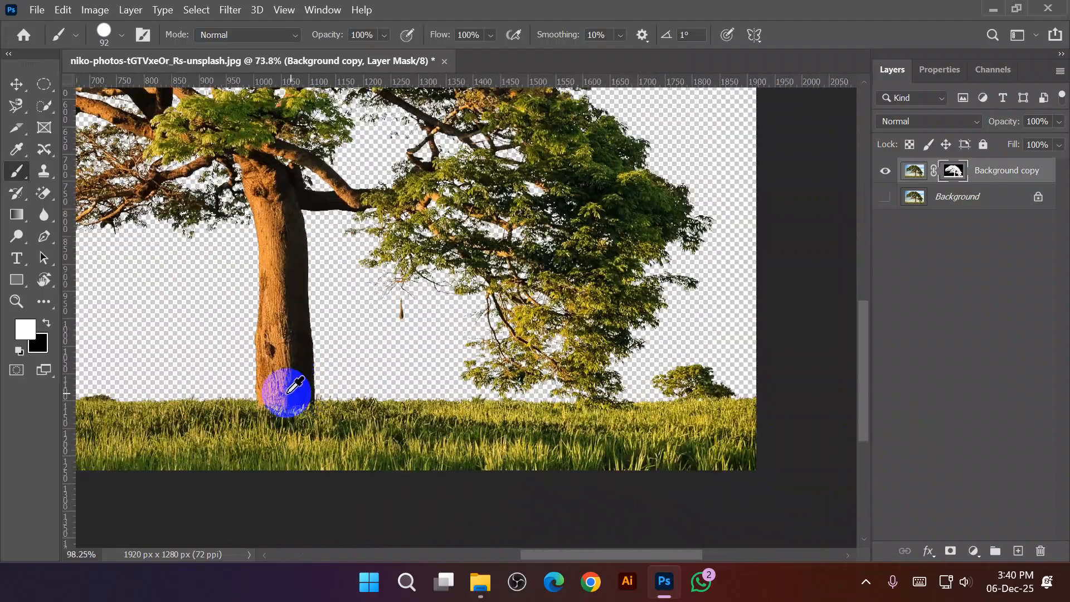
pyautogui.scroll(1, 272, 405)
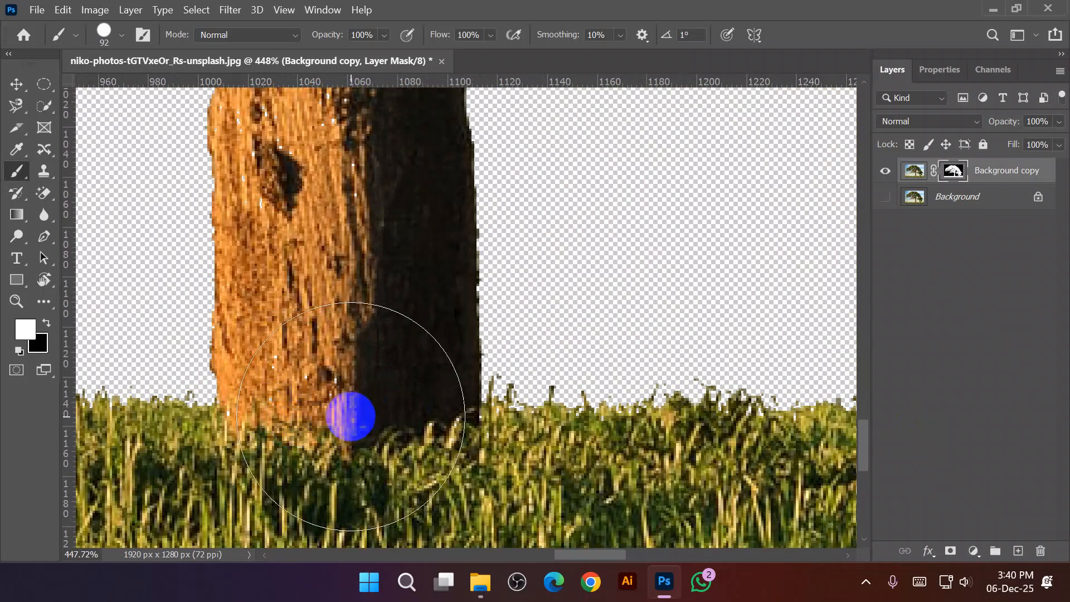
pyautogui.scroll(5, 329, 414)
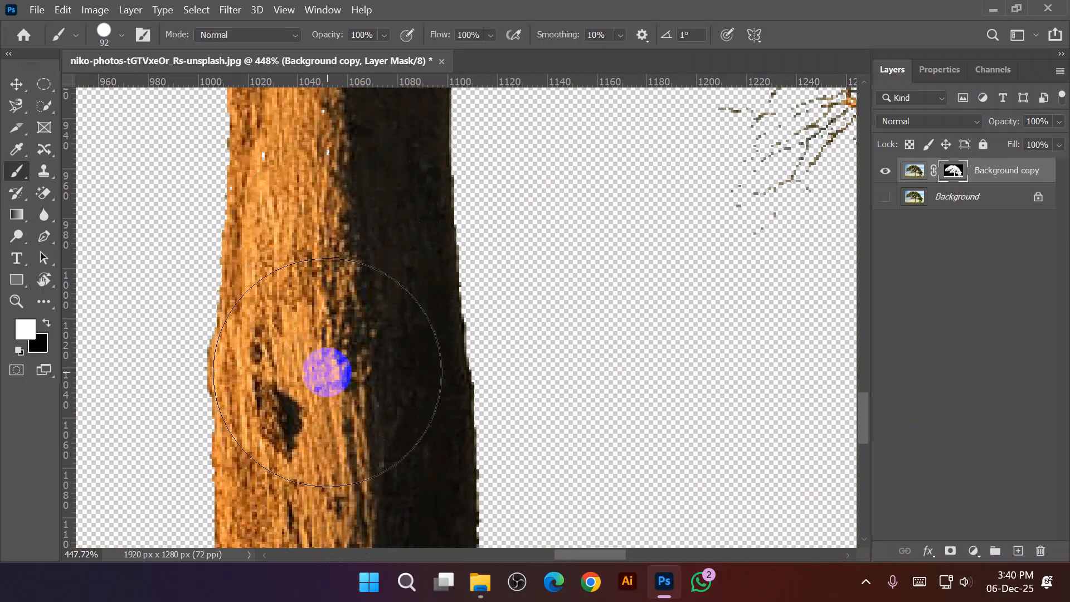
pyautogui.scroll(5, 328, 372)
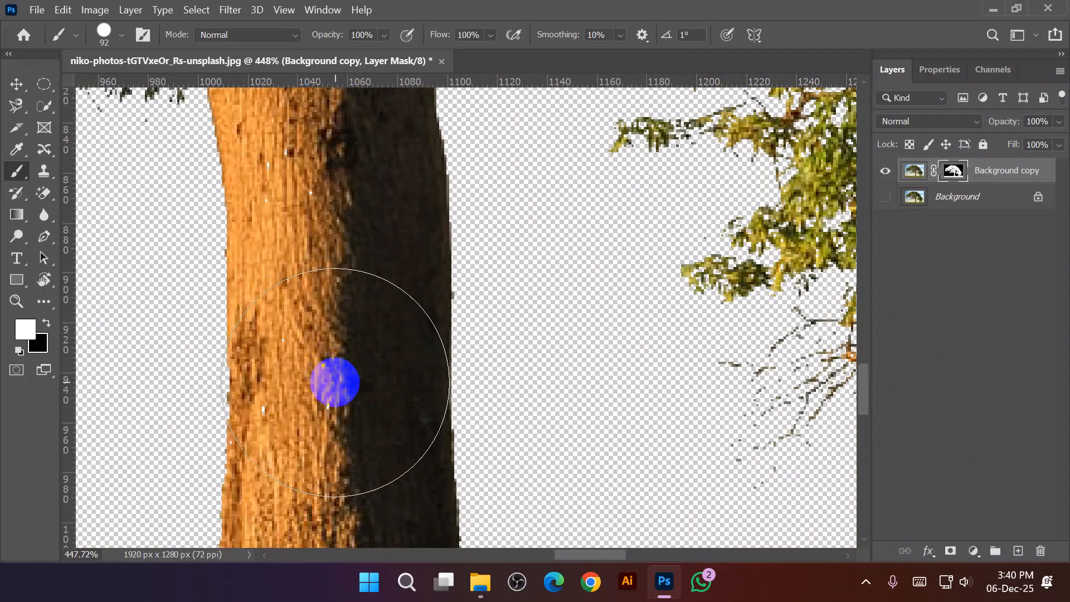
# - Reduce the brush to 66 px and paint the mask white inside the upper trunk up to the fork
pyautogui.keyDown('alt'); pyautogui.rightClick(335, 383); pyautogui.keyUp('alt')
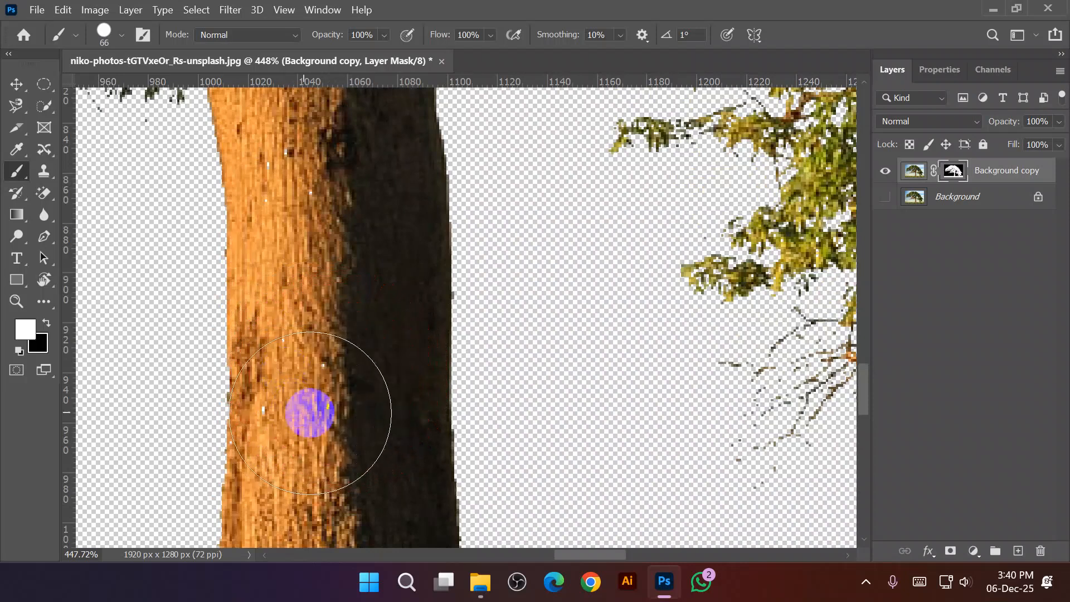
pyautogui.scroll(4, 329, 324)
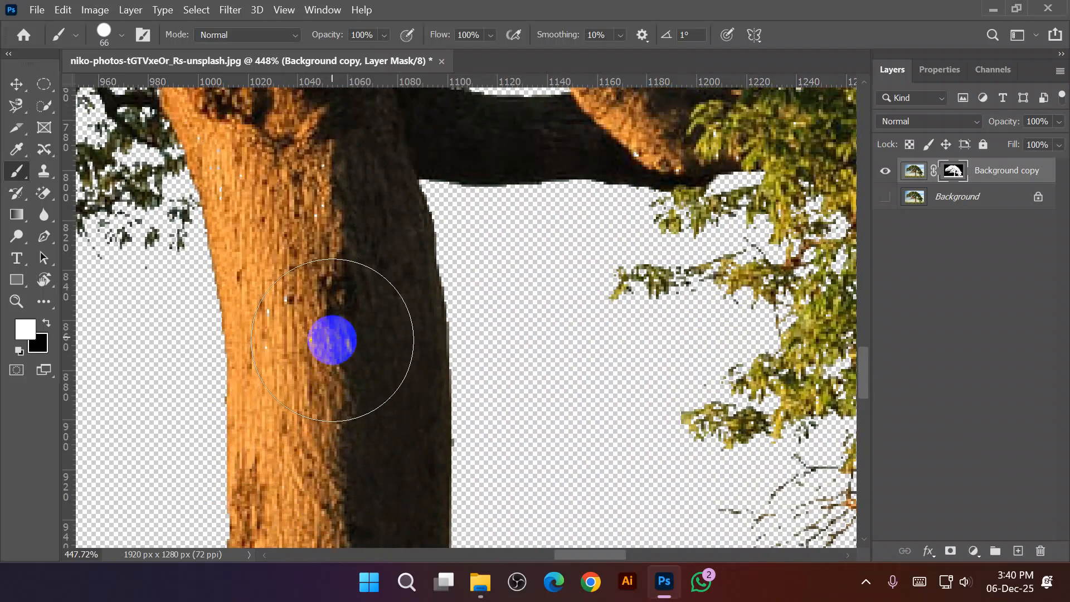
pyautogui.scroll(3, 318, 328)
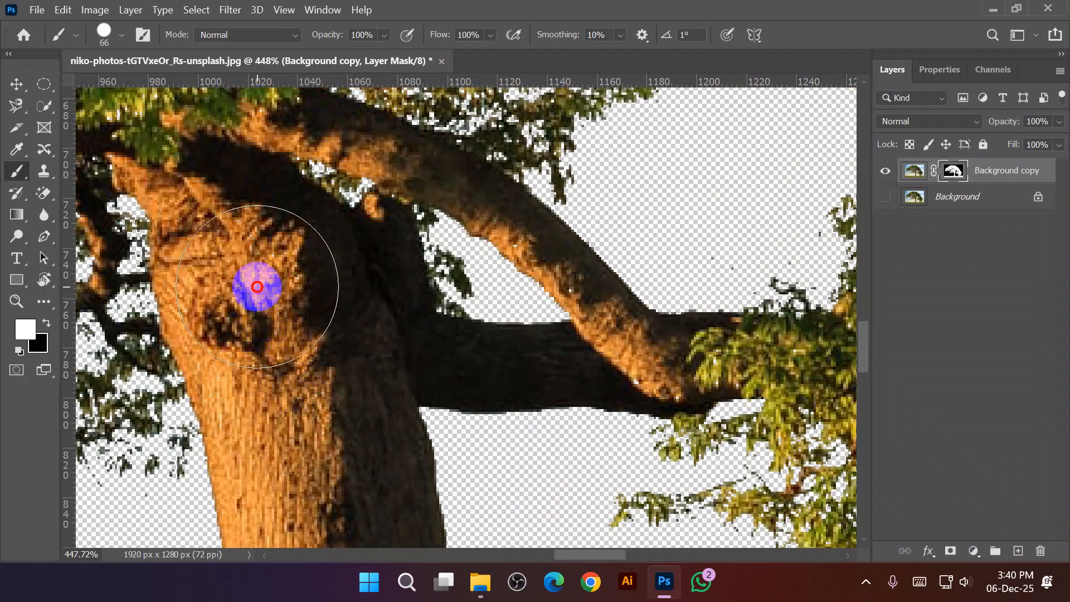
pyautogui.scroll(3, 282, 379)
pyautogui.scroll(-3, 280, 365)
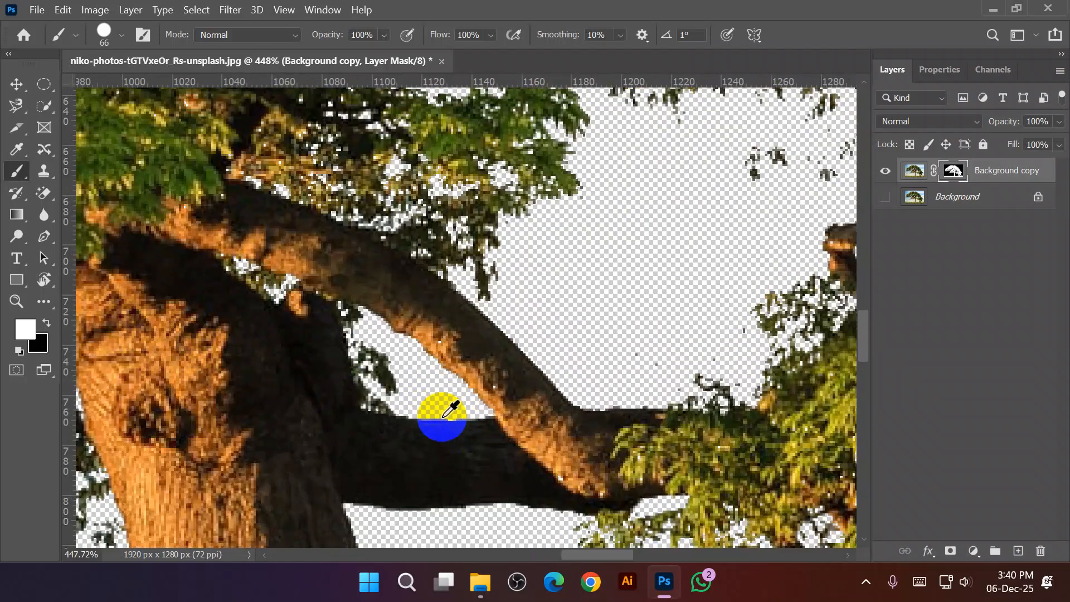
# - Shrink the brush to 9 px and paint the mask white along the thick curved branch beside the trunk
pyautogui.scroll(3, 446, 415)
pyautogui.moveTo(552, 481)
pyautogui.mouseDown()
pyautogui.moveTo(432, 461)
pyautogui.moveTo(445, 464)
pyautogui.mouseUp()
pyautogui.moveTo(543, 480)
pyautogui.mouseDown()
pyautogui.moveTo(678, 470)
pyautogui.moveTo(656, 444)
pyautogui.moveTo(581, 469)
pyautogui.moveTo(518, 399)
pyautogui.moveTo(359, 291)
pyautogui.moveTo(342, 284)
pyautogui.moveTo(333, 313)
pyautogui.moveTo(318, 292)
pyautogui.moveTo(323, 279)
pyautogui.moveTo(256, 224)
pyautogui.moveTo(206, 204)
pyautogui.moveTo(267, 201)
pyautogui.moveTo(231, 239)
pyautogui.mouseUp()
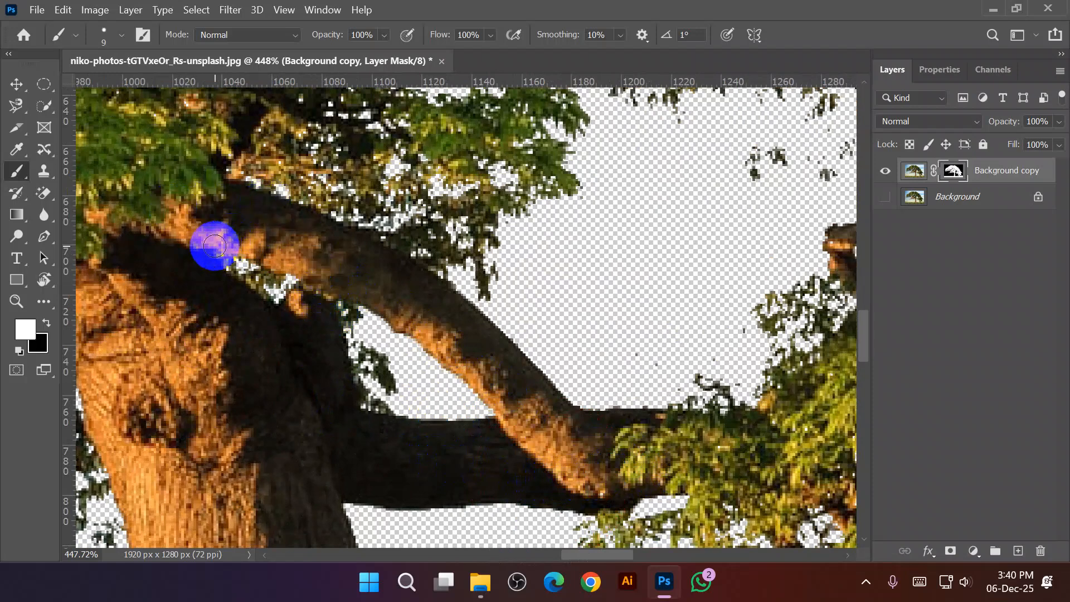
# - Make black the foreground colour and hide the hanging brown object and stray twigs beside the trunk on the mask with a 91 px brush
pyautogui.scroll(-6, 287, 341)
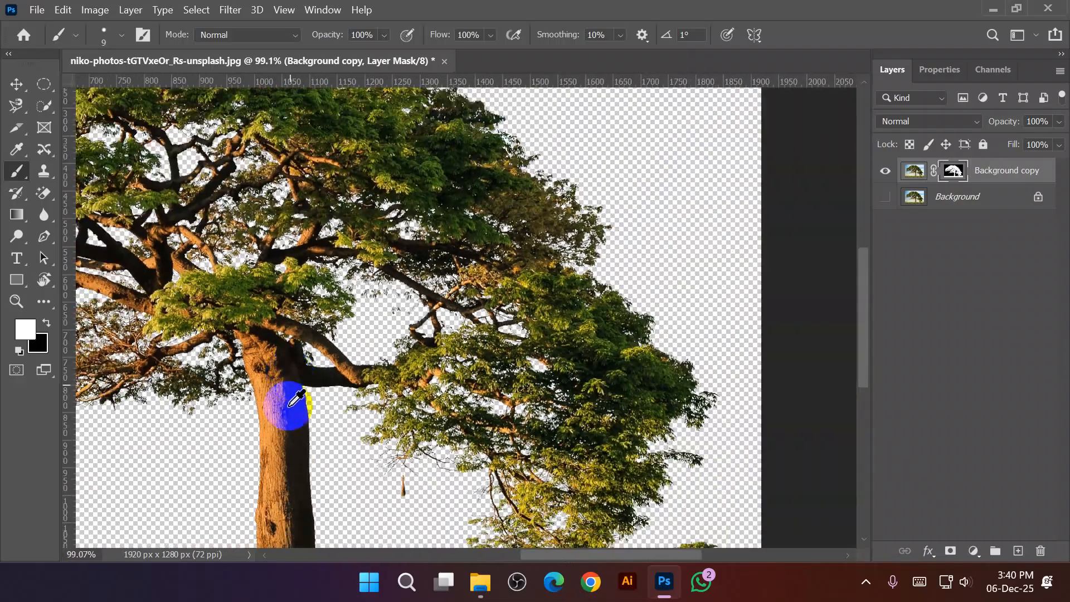
pyautogui.scroll(-3, 295, 398)
pyautogui.scroll(2, 359, 454)
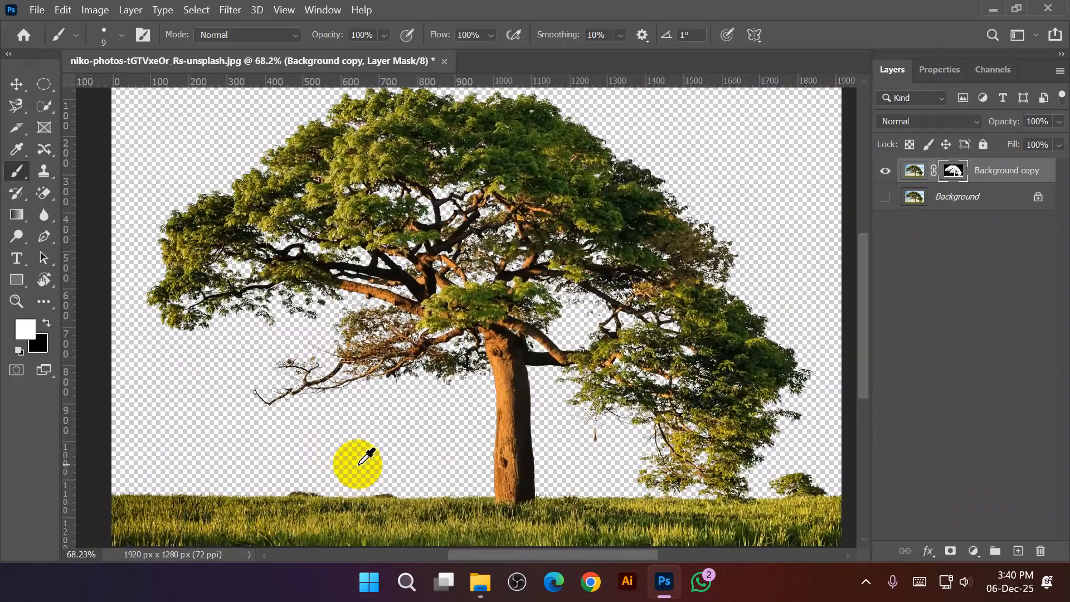
pyautogui.scroll(4, 599, 443)
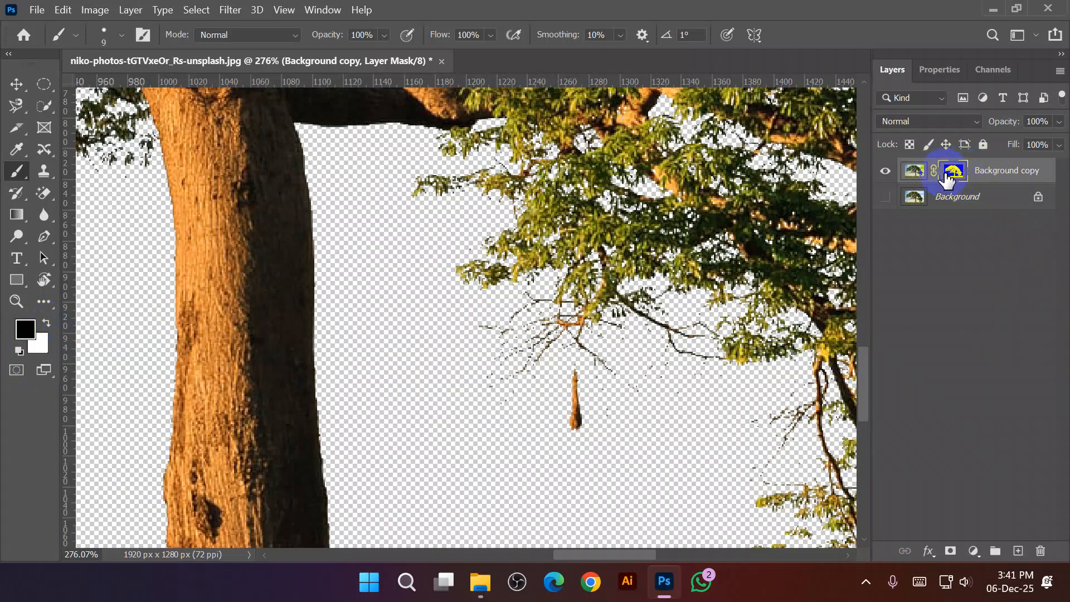
pyautogui.keyDown('alt'); pyautogui.rightClick(293, 378); pyautogui.keyUp('alt')
pyautogui.moveTo(293, 379)
pyautogui.mouseDown()
pyautogui.moveTo(442, 390)
pyautogui.moveTo(389, 389)
pyautogui.mouseUp()
pyautogui.moveTo(502, 394)
pyautogui.mouseDown()
pyautogui.moveTo(631, 416)
pyautogui.moveTo(544, 407)
pyautogui.moveTo(496, 372)
pyautogui.moveTo(543, 423)
pyautogui.moveTo(709, 433)
pyautogui.mouseUp()
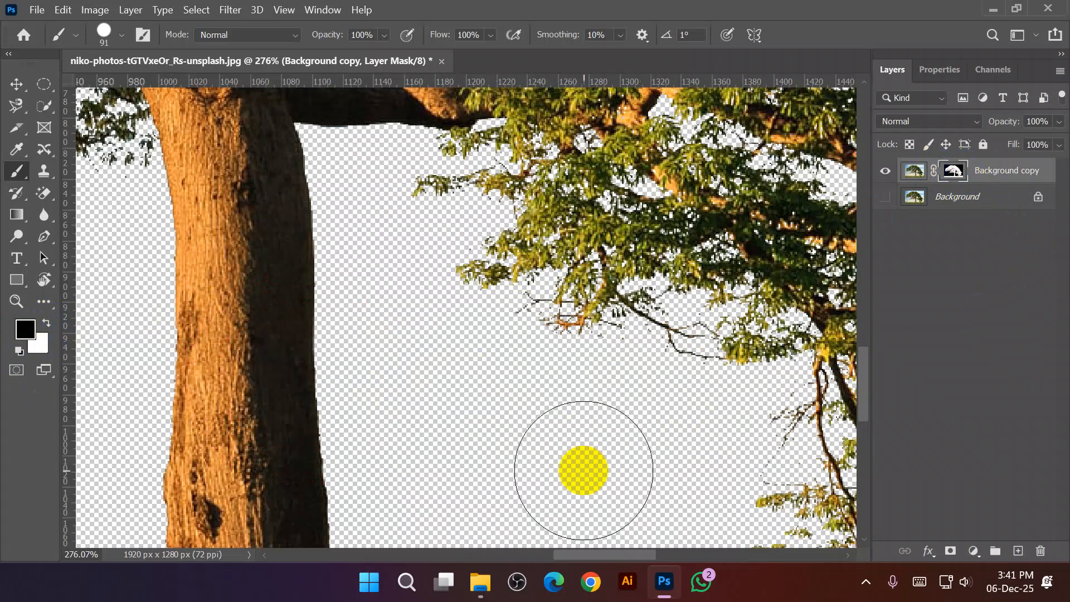
pyautogui.scroll(-8, 560, 453)
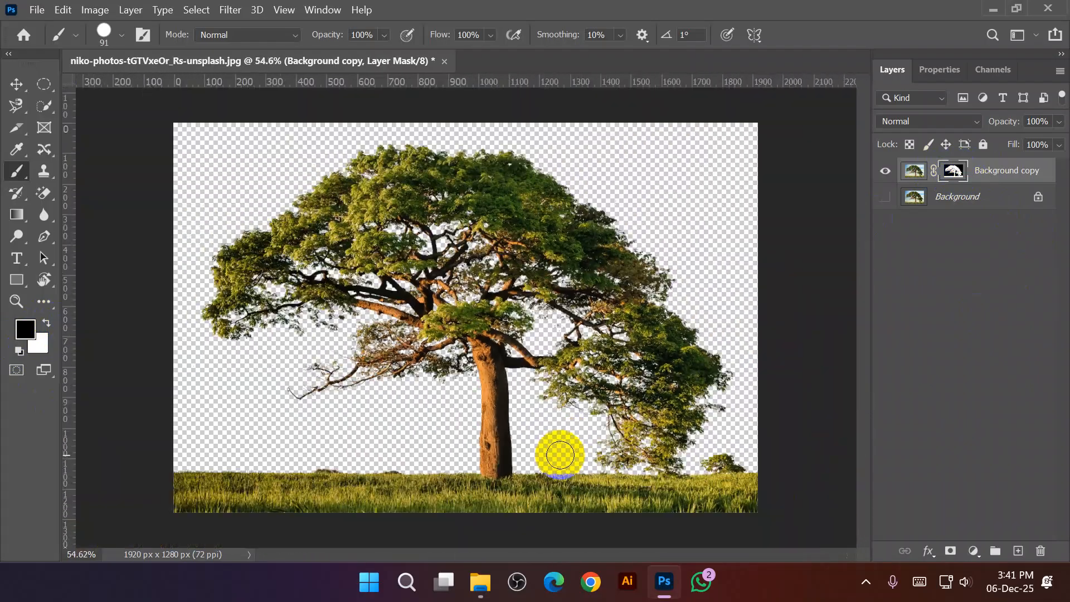
pyautogui.scroll(-2, 560, 454)
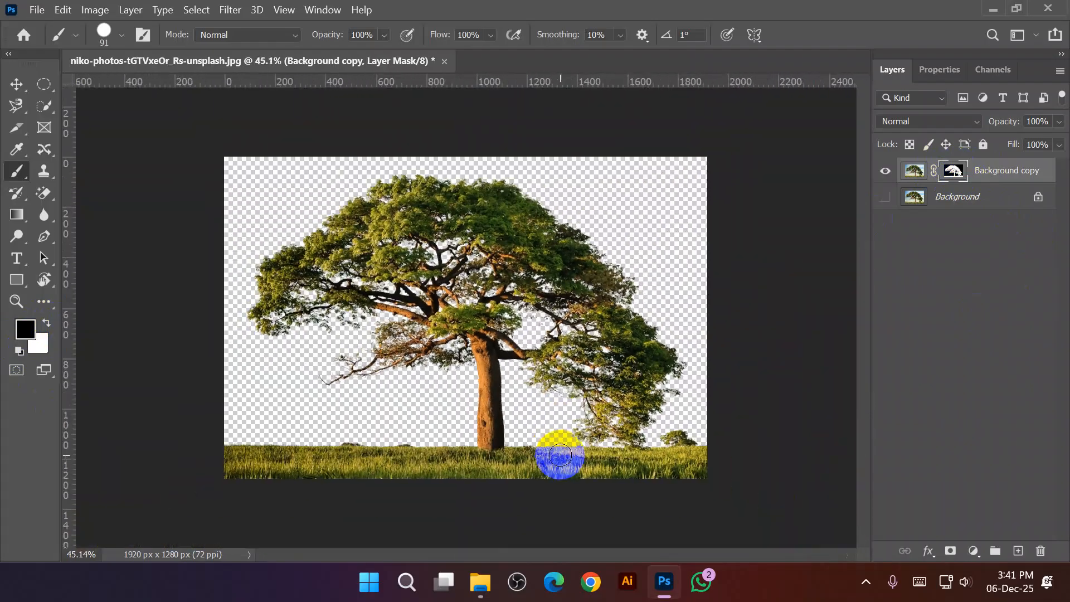
# - Switch to the Move tool, add a new layer above the tree and create a Solid Color fill layer
pyautogui.click(13, 84)
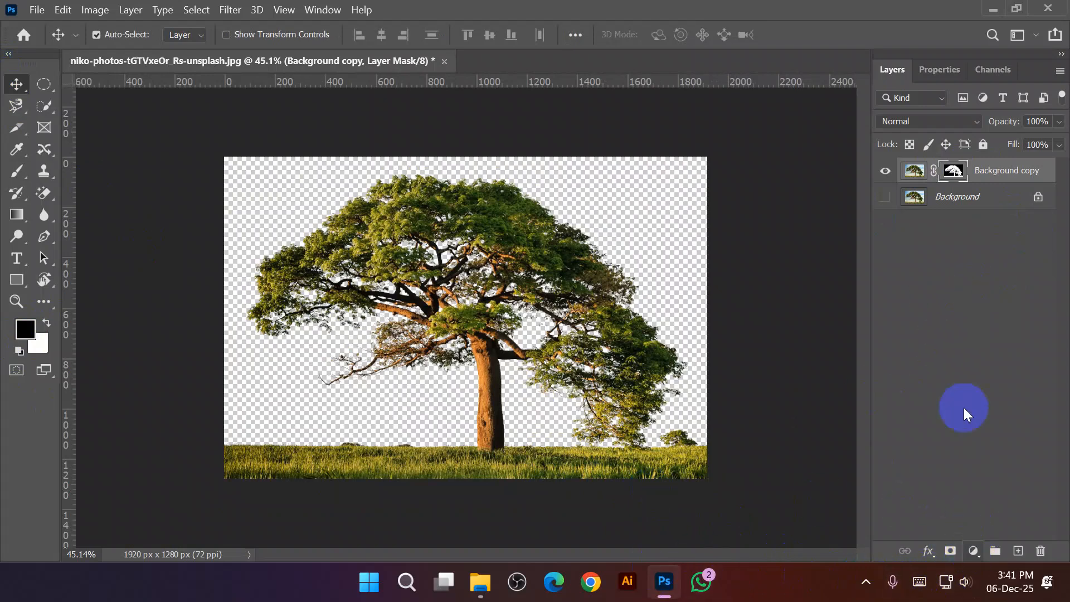
pyautogui.click(1020, 552)
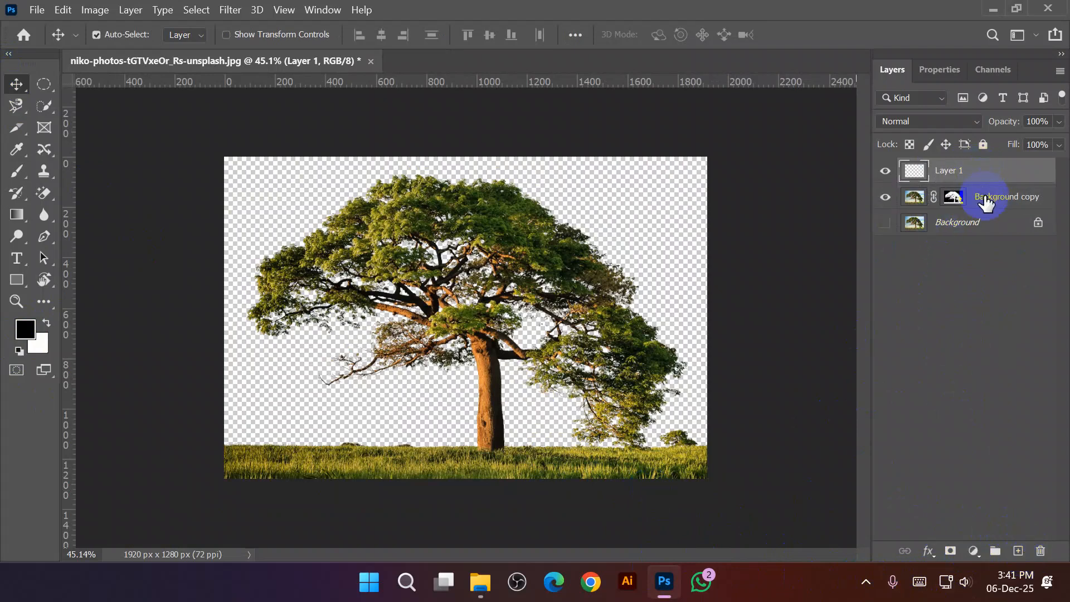
pyautogui.click(973, 551)
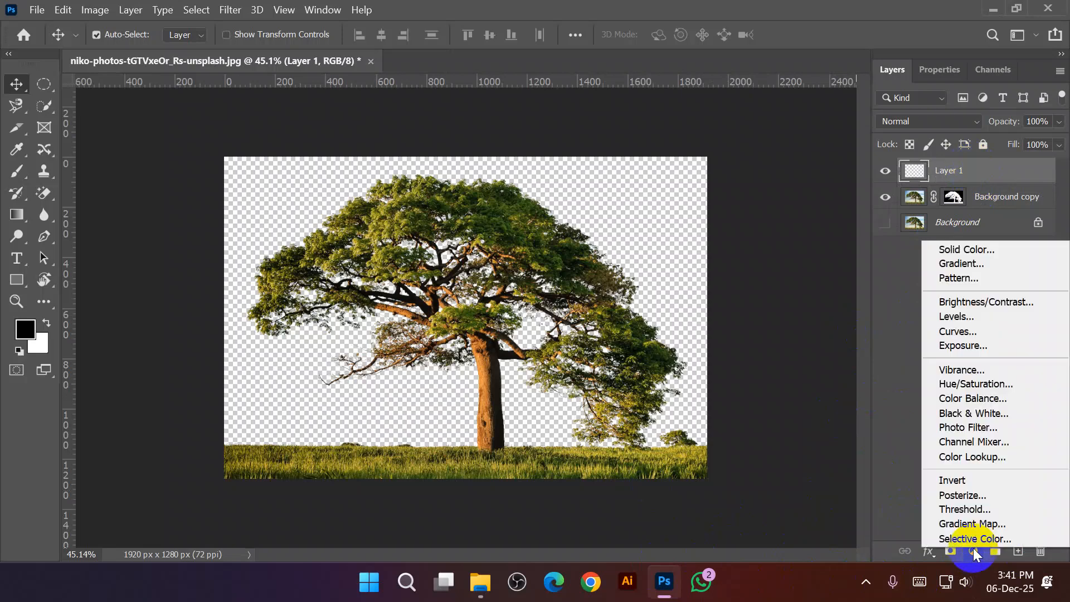
pyautogui.click(989, 254)
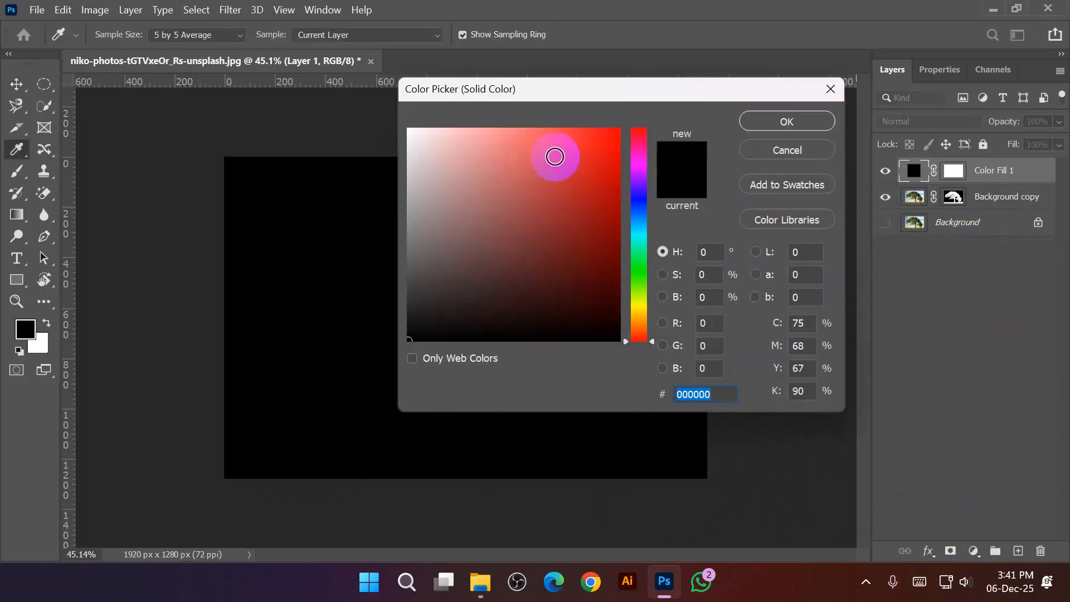
# - Set the fill colour to light blue #c5e2ff and place the fill layer directly beneath the Background copy layer
pyautogui.moveTo(576, 101); pyautogui.dragTo(808, 163)
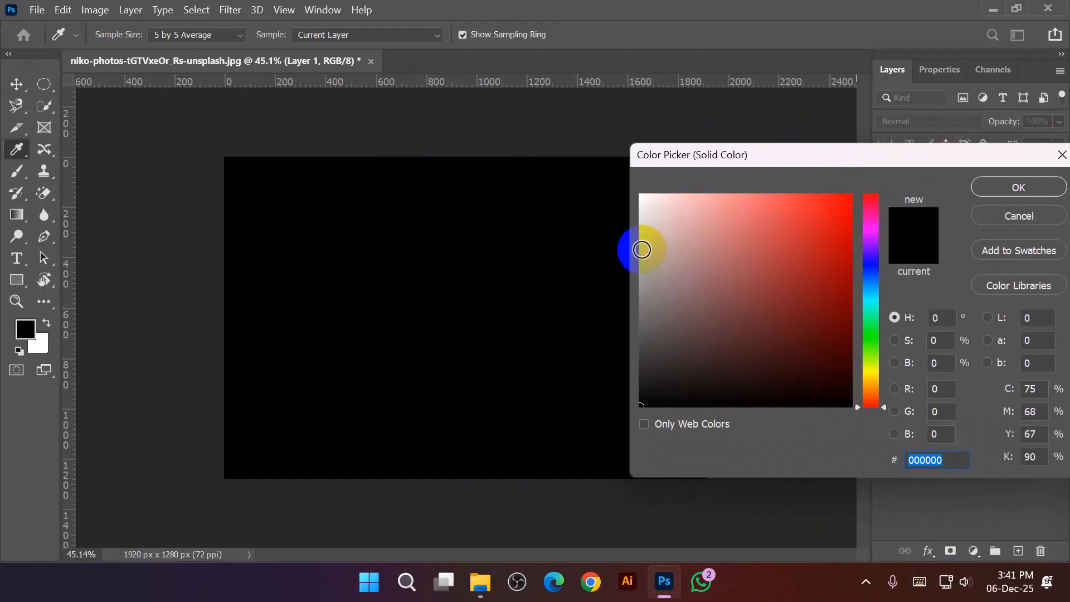
pyautogui.click(642, 250)
pyautogui.click(872, 283)
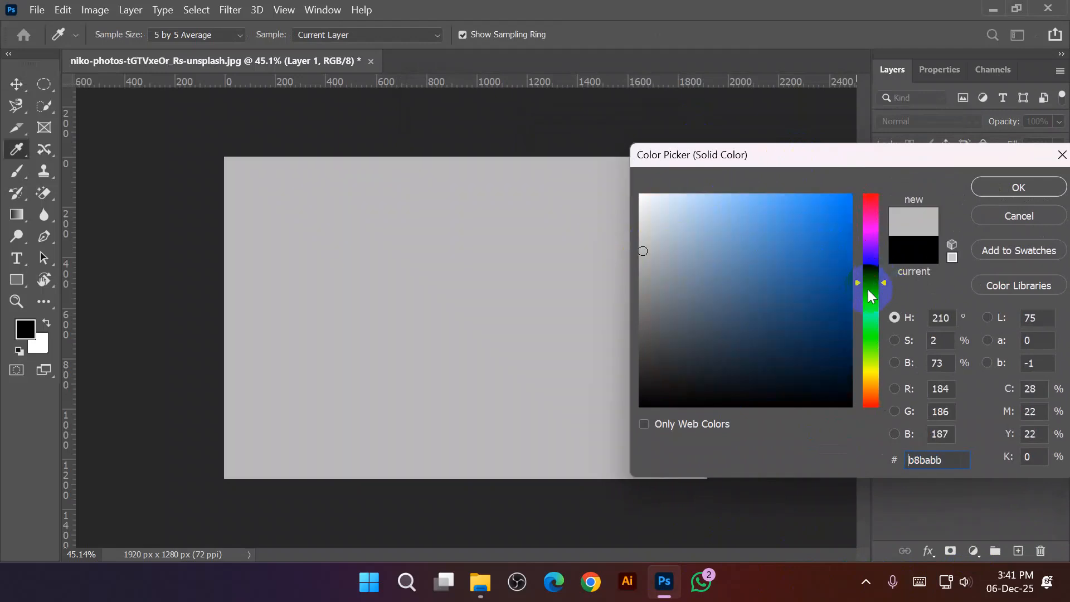
pyautogui.click(869, 292)
pyautogui.click(870, 283)
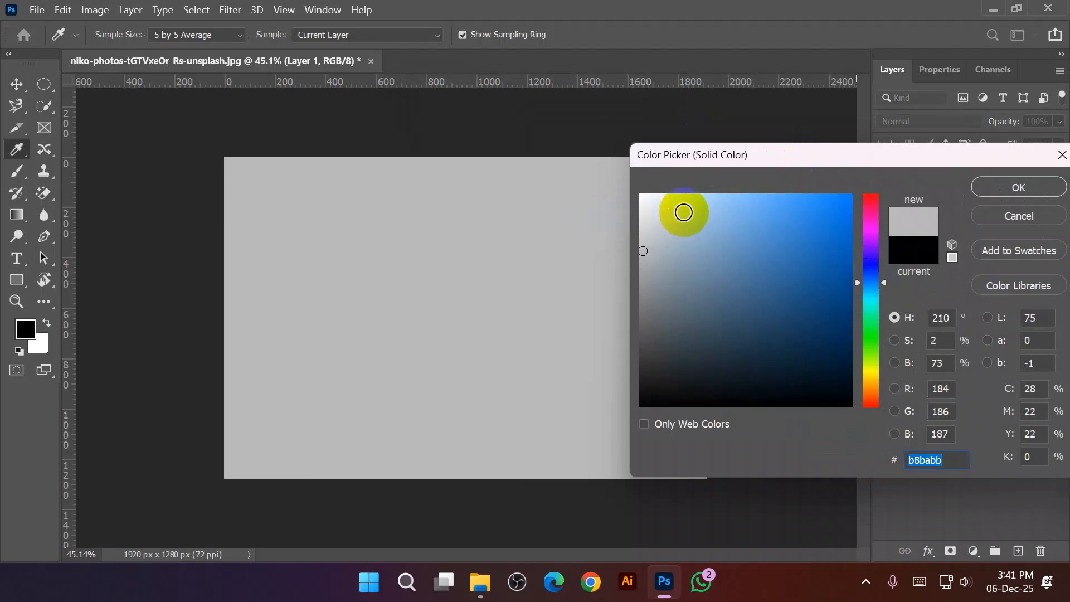
pyautogui.click(694, 192)
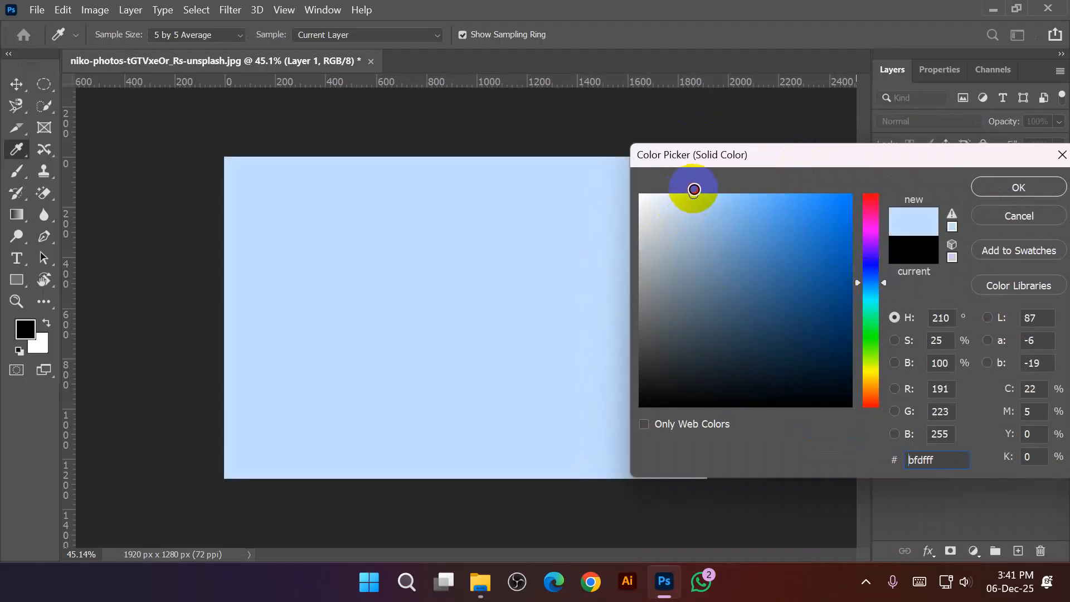
pyautogui.moveTo(690, 188); pyautogui.dragTo(688, 195)
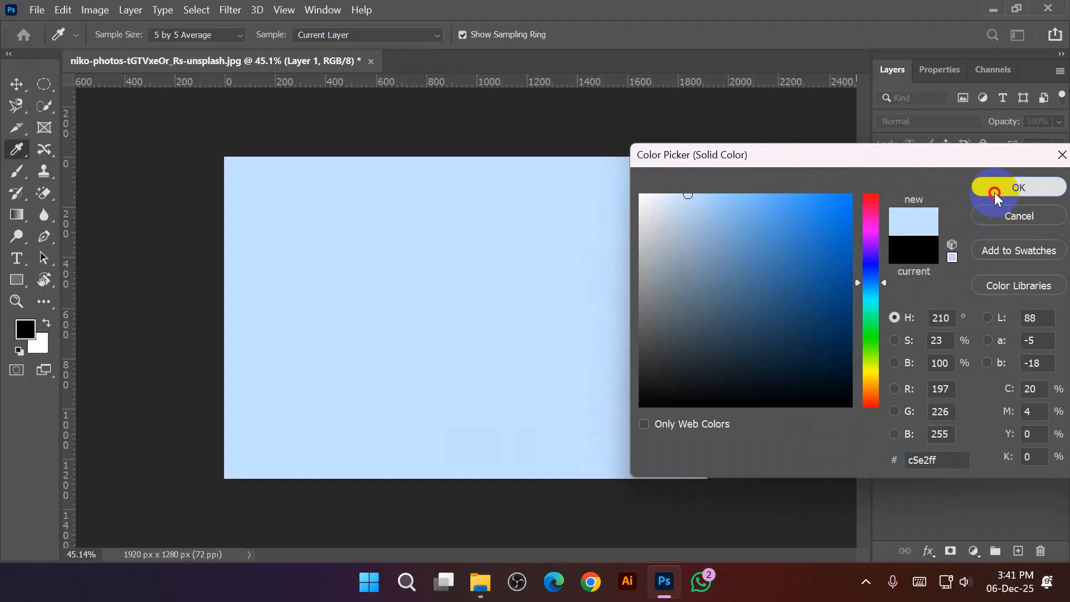
pyautogui.click(994, 191)
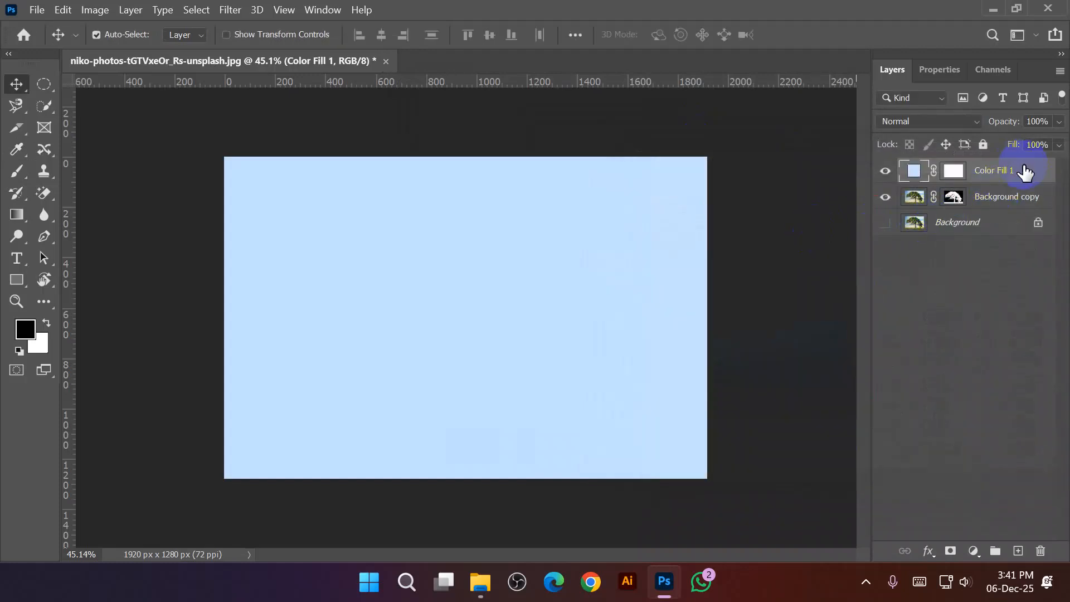
pyautogui.moveTo(1023, 167); pyautogui.dragTo(1023, 212)
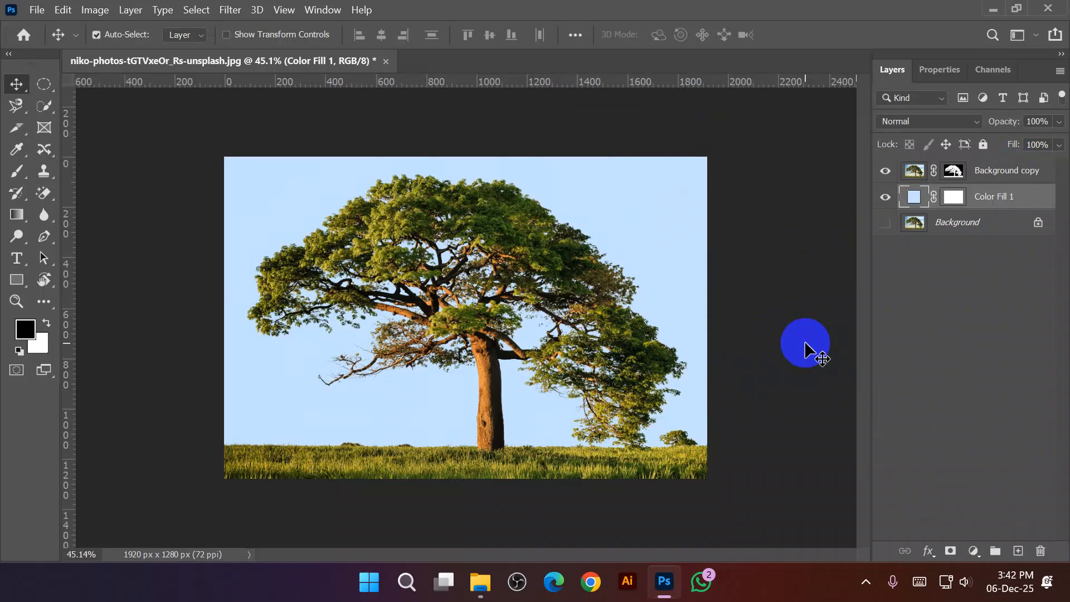
# - Try the darker blue #769abe on the fill layer behind the tree and undo the colour change
pyautogui.doubleClick(914, 198)
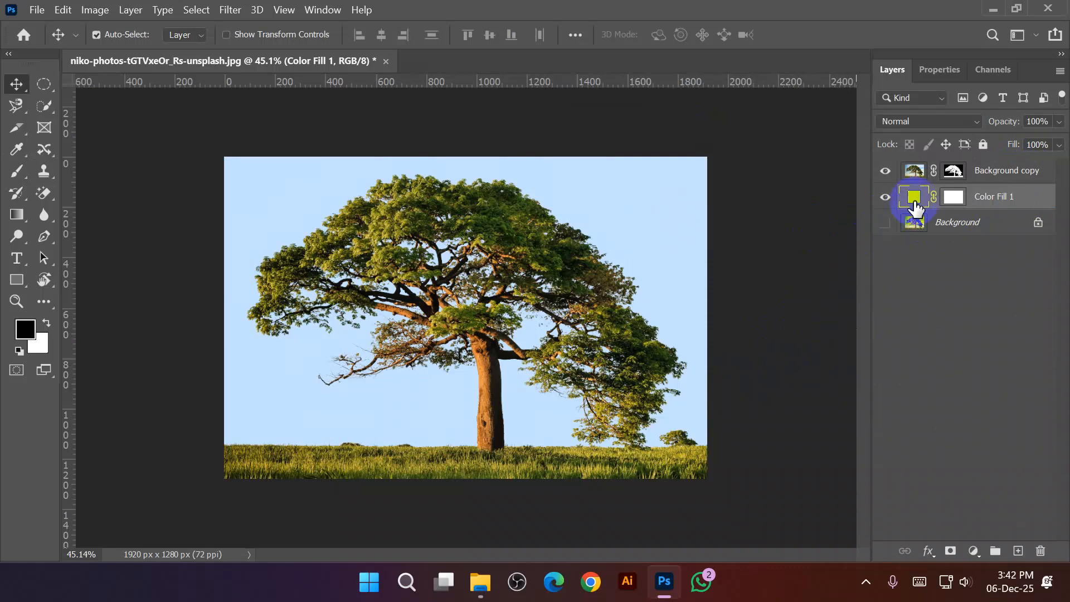
pyautogui.moveTo(714, 212); pyautogui.dragTo(706, 247)
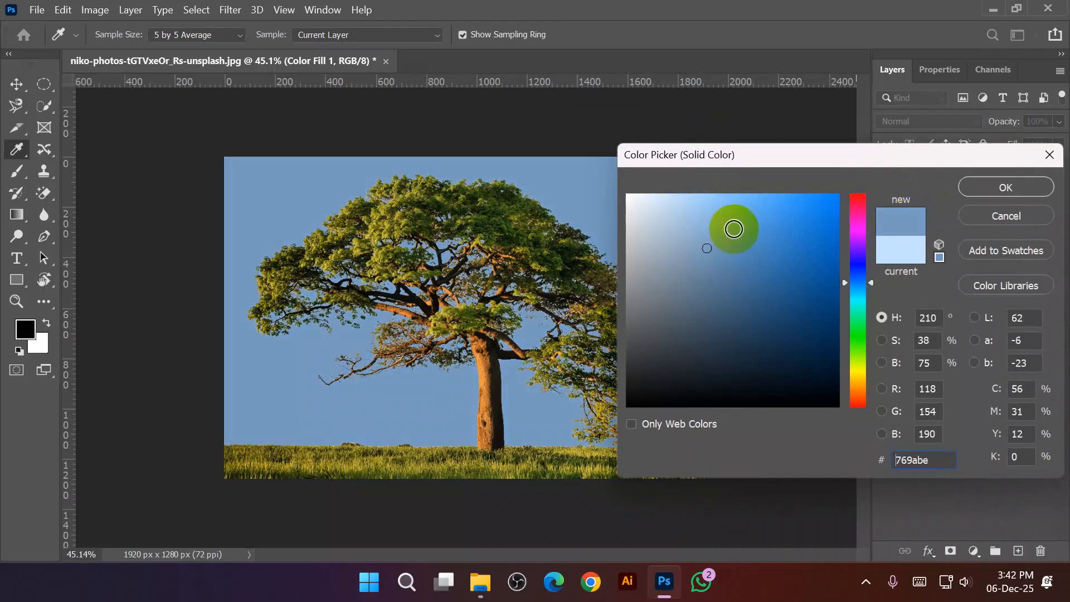
pyautogui.click(998, 188)
pyautogui.click(753, 273)
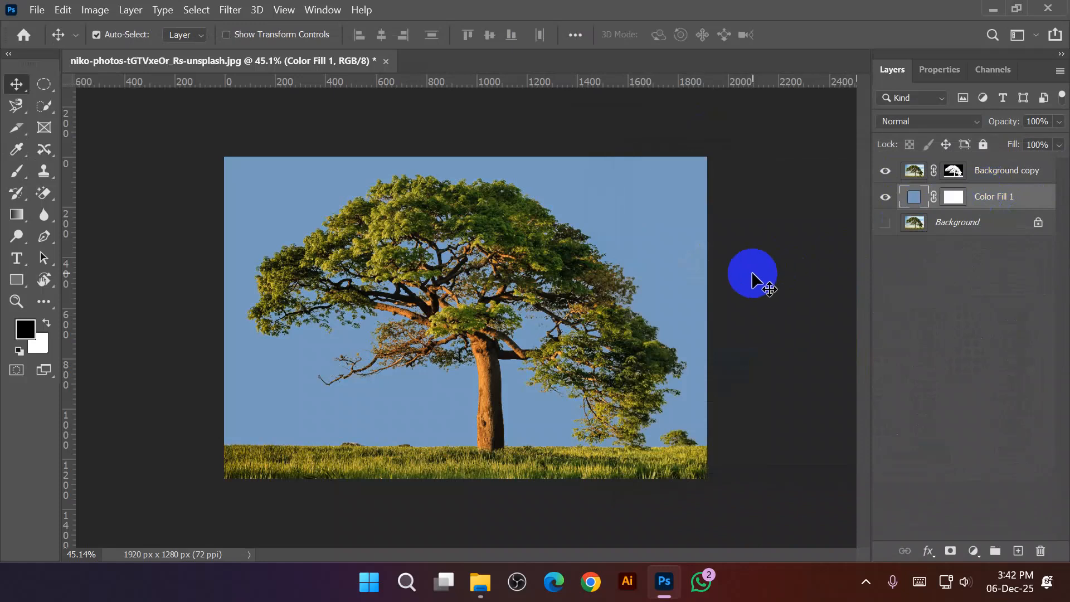
pyautogui.hotkey('ctrl', 'z')
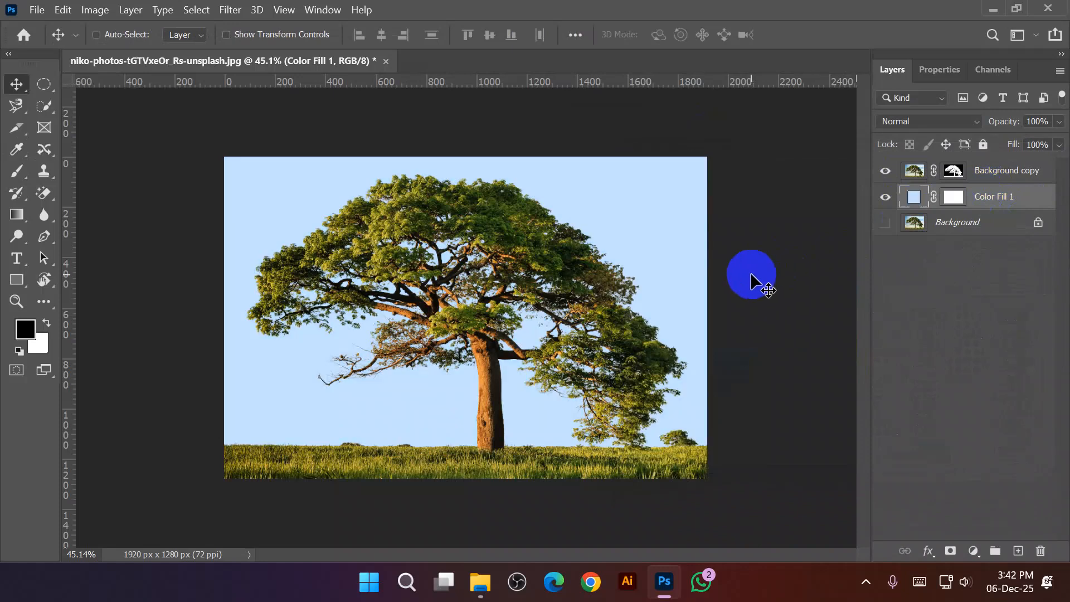